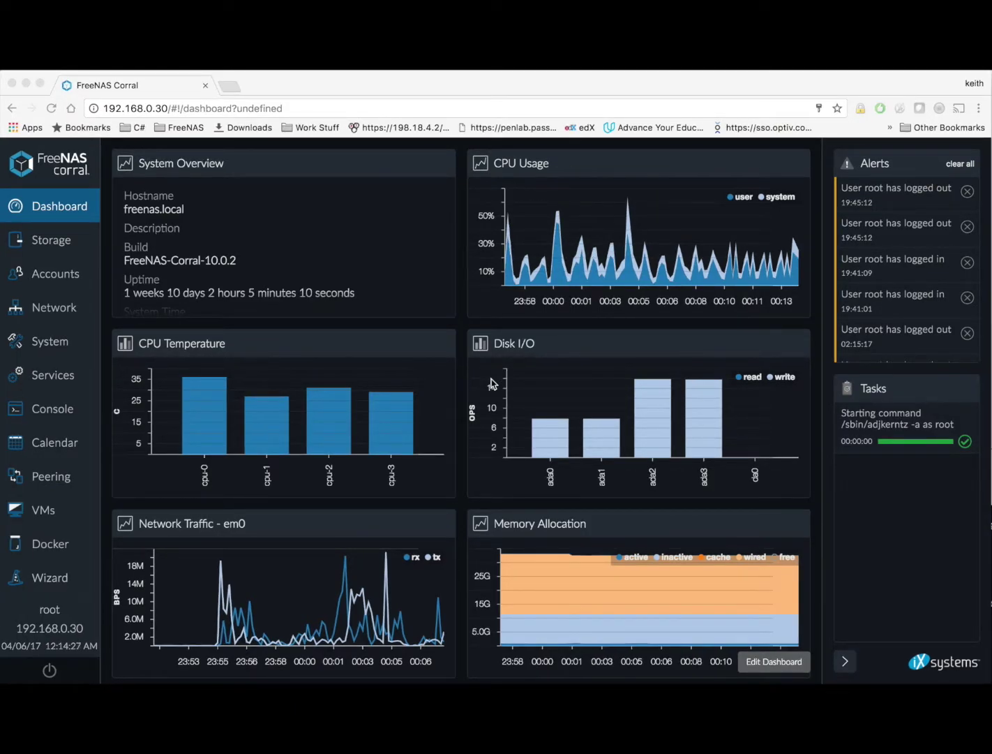
Step: Go to Accounts > Users and start a new user with username smbuser
left_click(46, 284)
left_click(47, 278)
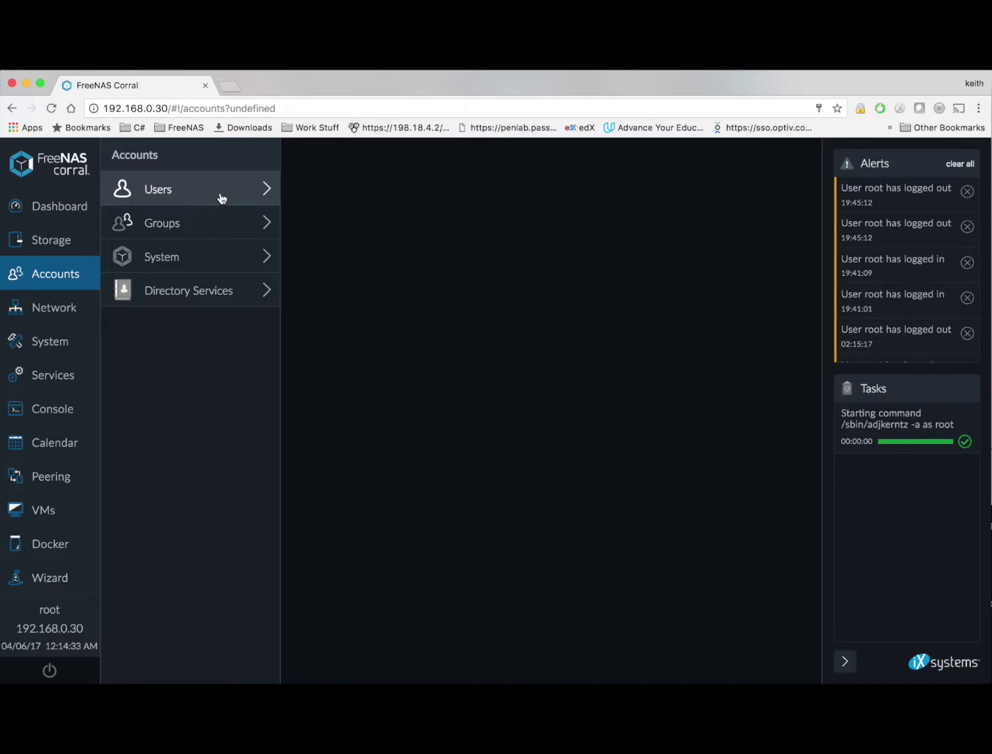
left_click(221, 198)
left_click(448, 160)
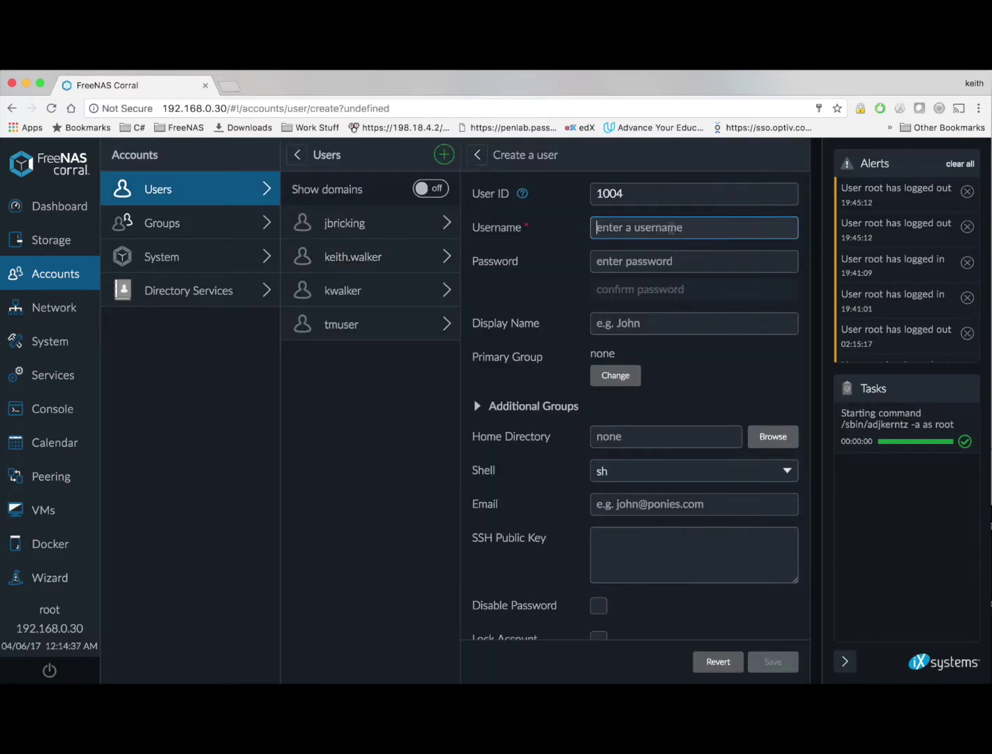
type("smbuser")
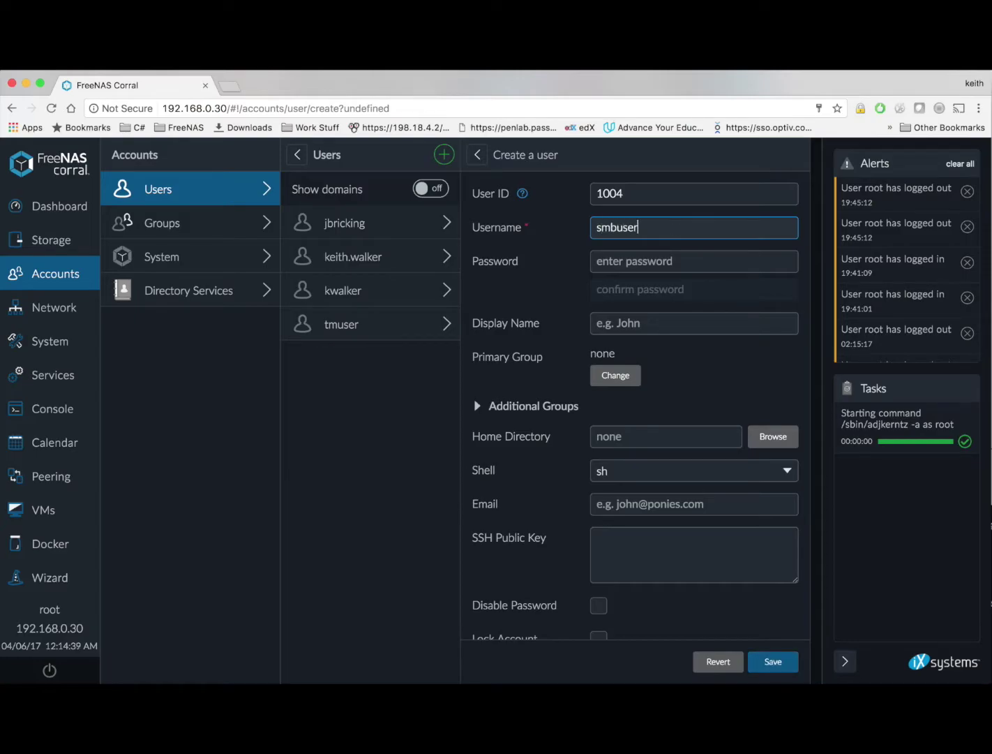
Step: Enter and confirm the password, set display name smbuser, and save the account
left_click(694, 261)
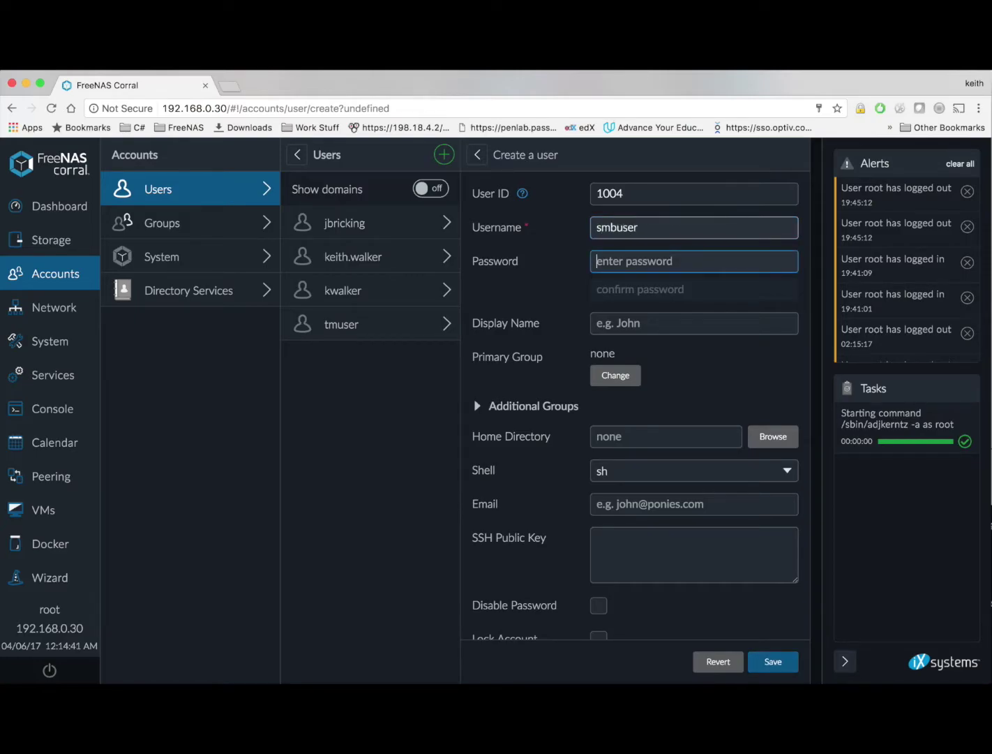
type("•••••••••")
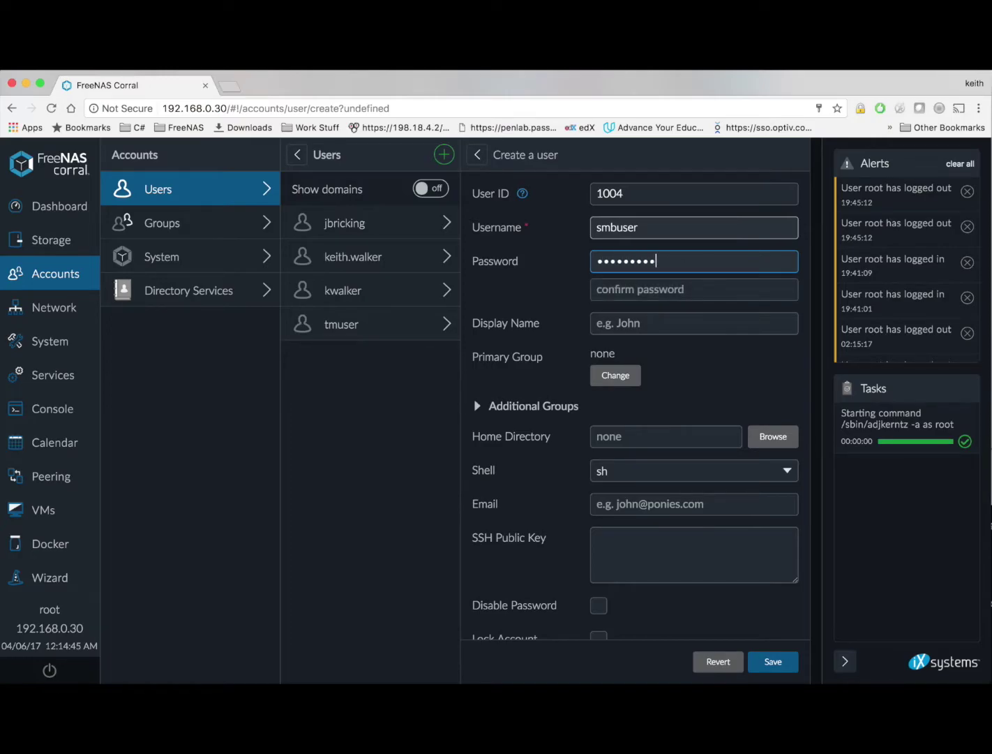
key("Tab")
type("••••••")
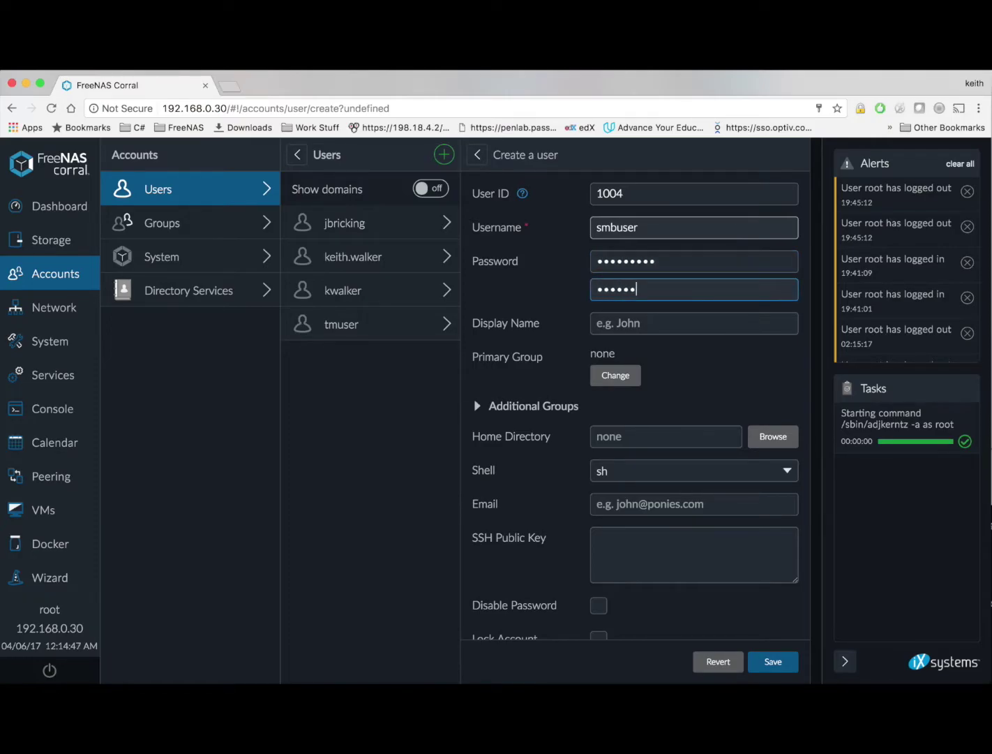
type("•••")
key("Tab")
type("smb")
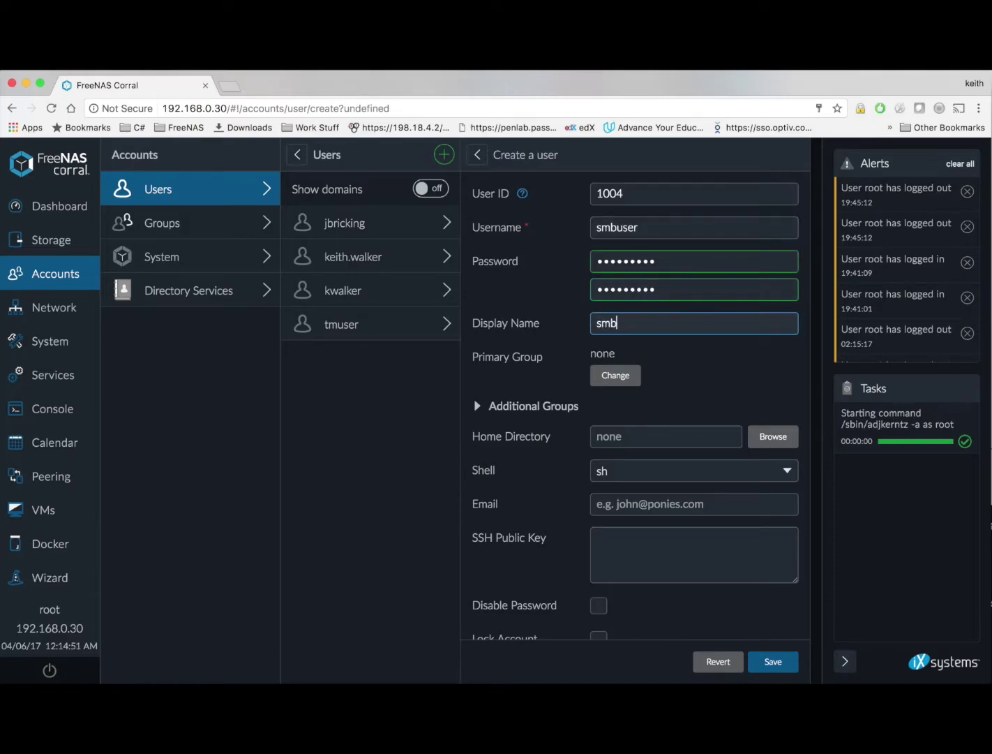
type("user")
scroll(671, 376, "down", 2)
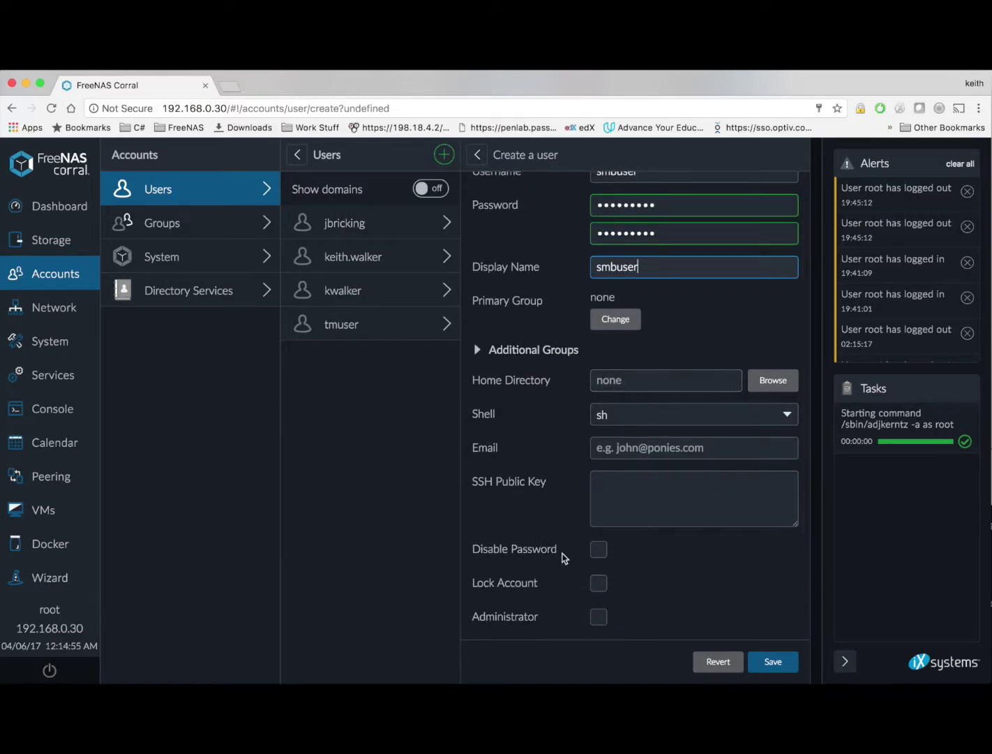
left_click(774, 662)
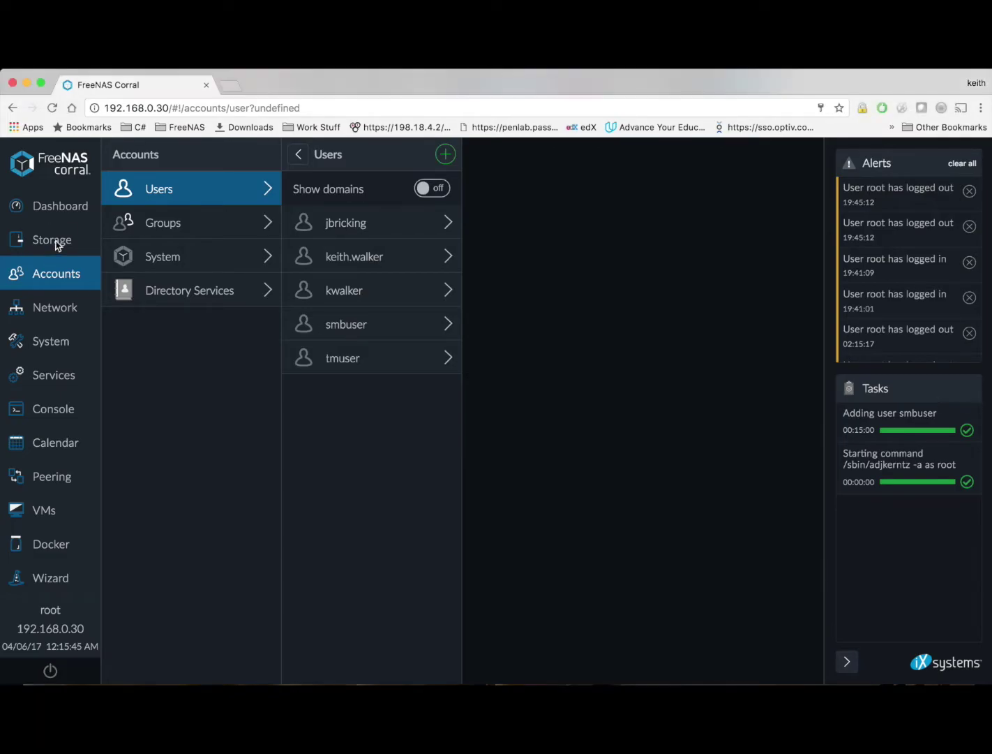
Step: In Storage, dismiss the save-password prompt and start adding a share on ssd750
left_click(50, 241)
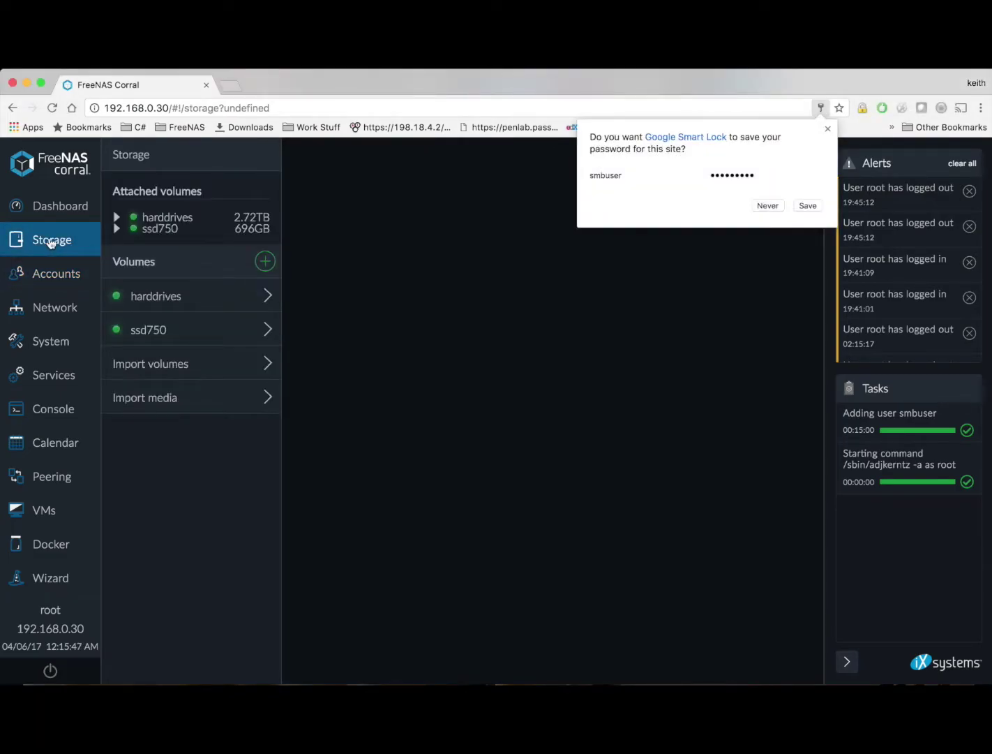
left_click(828, 129)
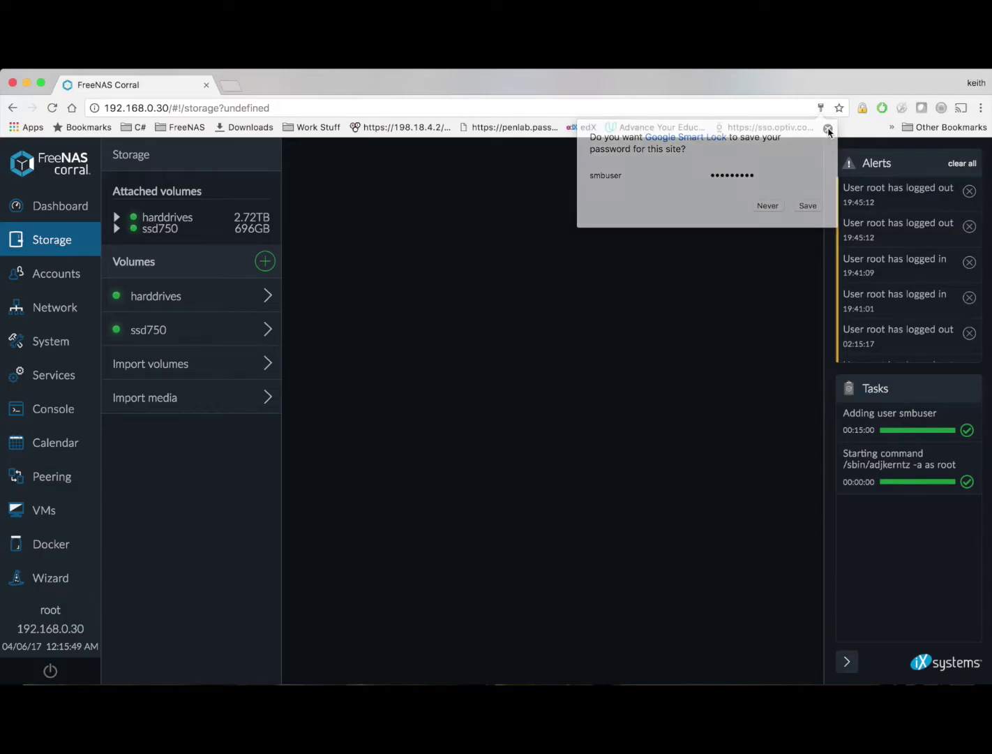
left_click(210, 333)
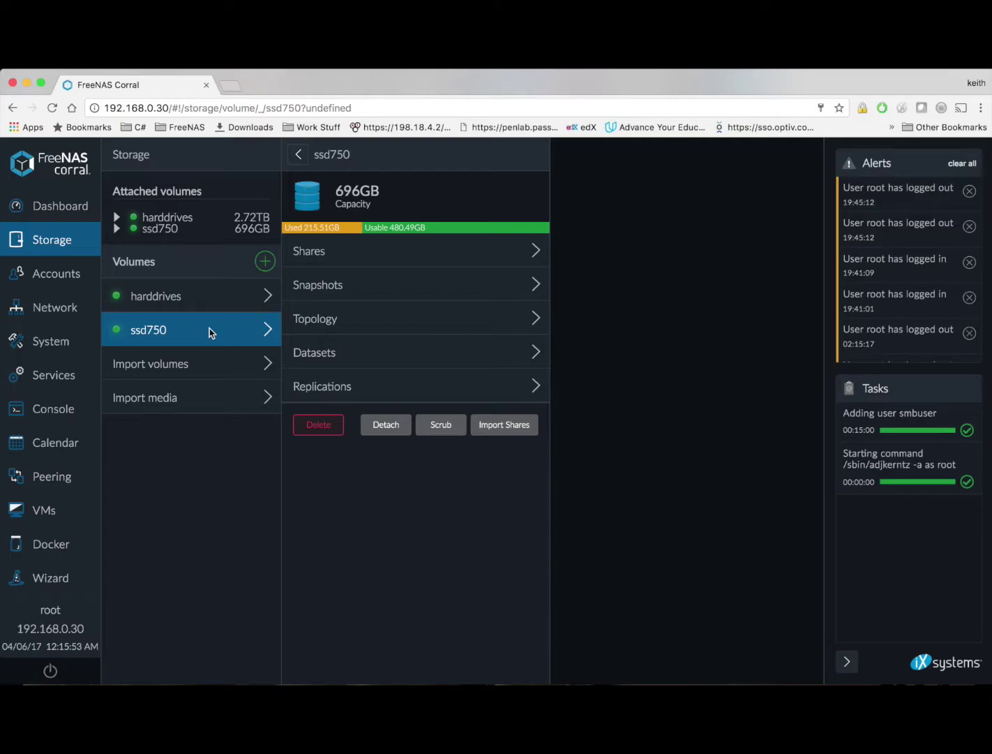
left_click(412, 252)
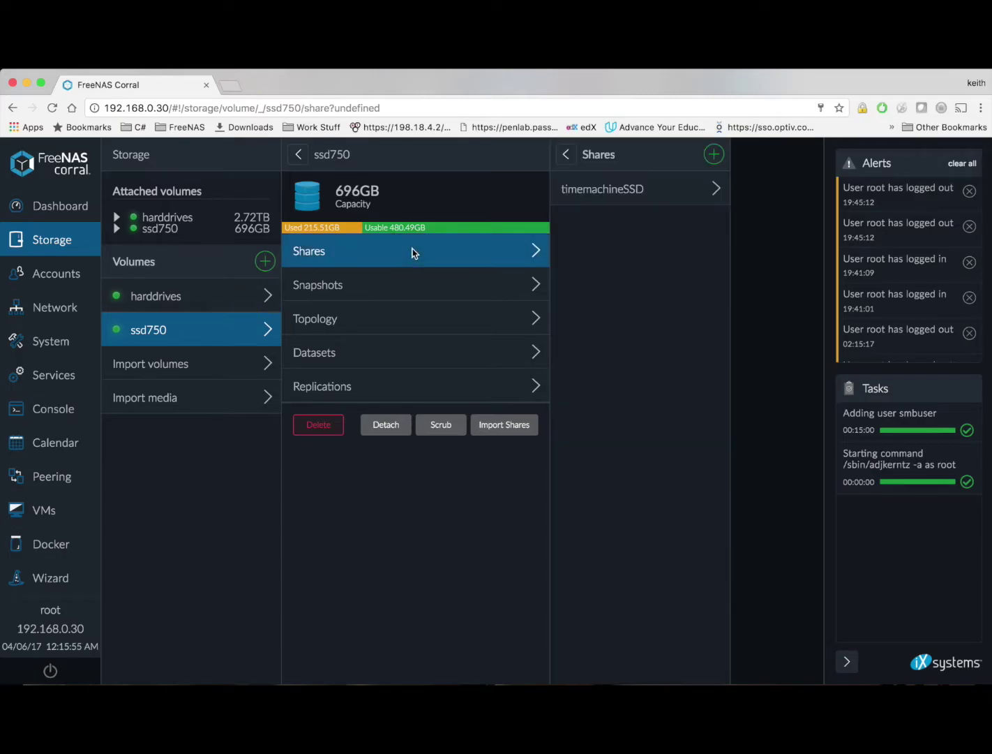
left_click(713, 154)
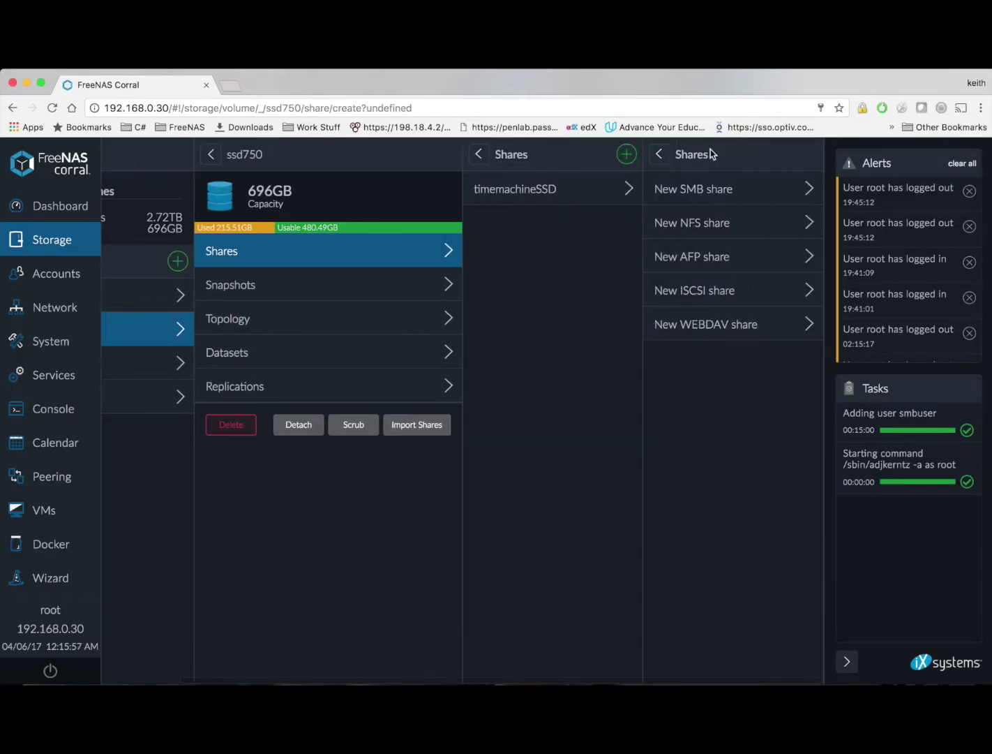
Step: Choose an SMB share named smbshare and reveal its advanced options
left_click(734, 191)
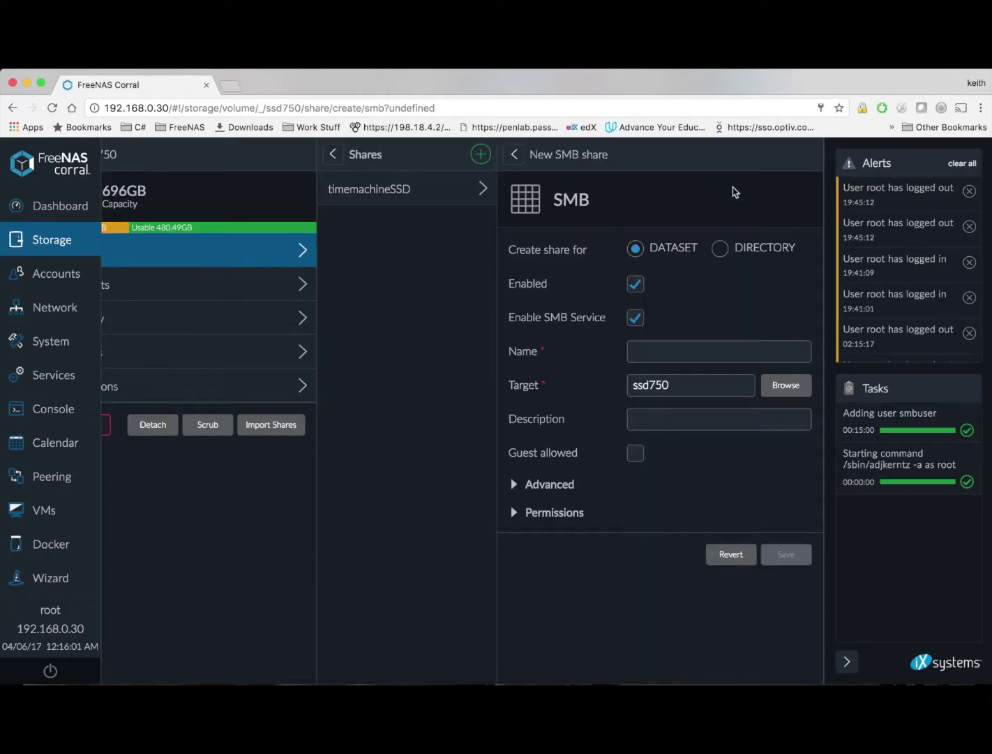
left_click(691, 353)
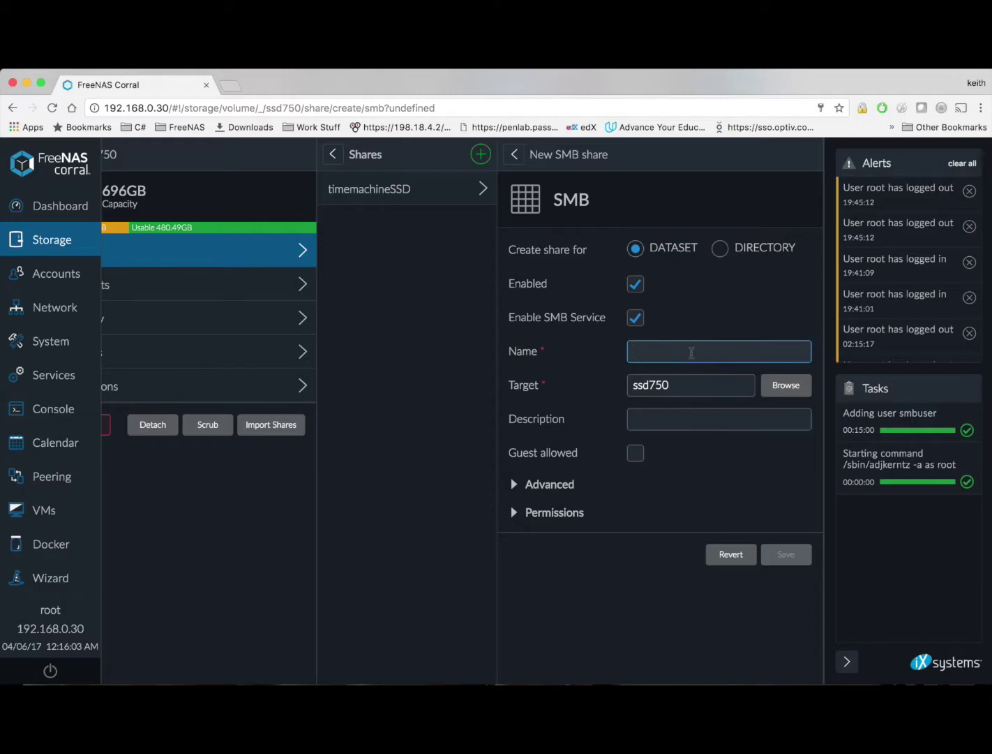
type("smbshare")
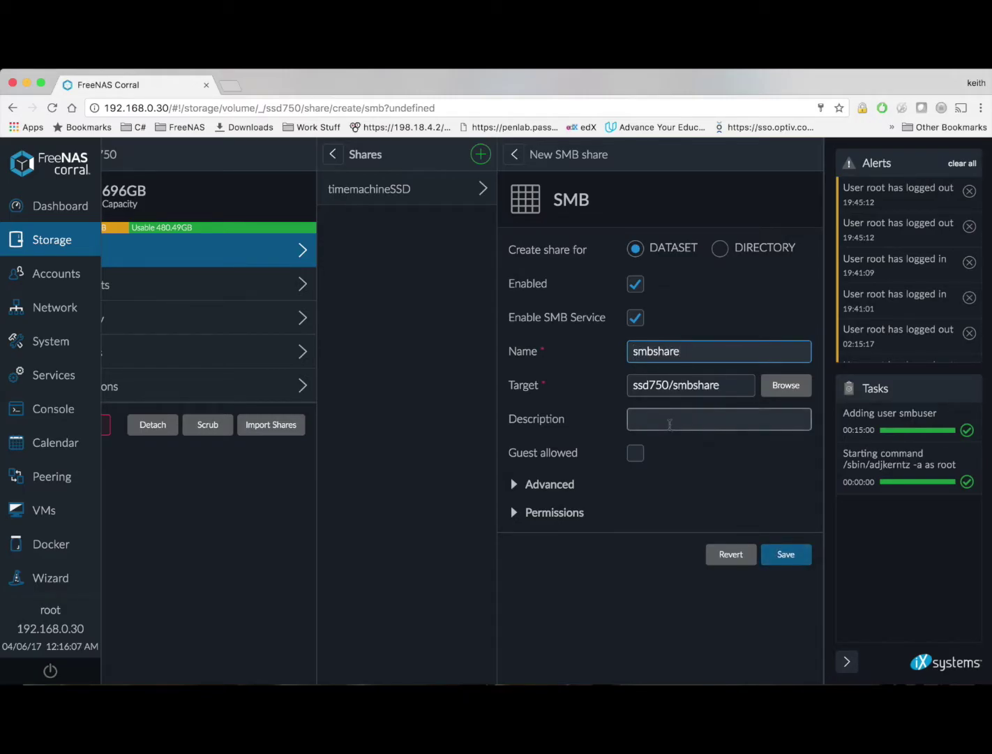
left_click(517, 485)
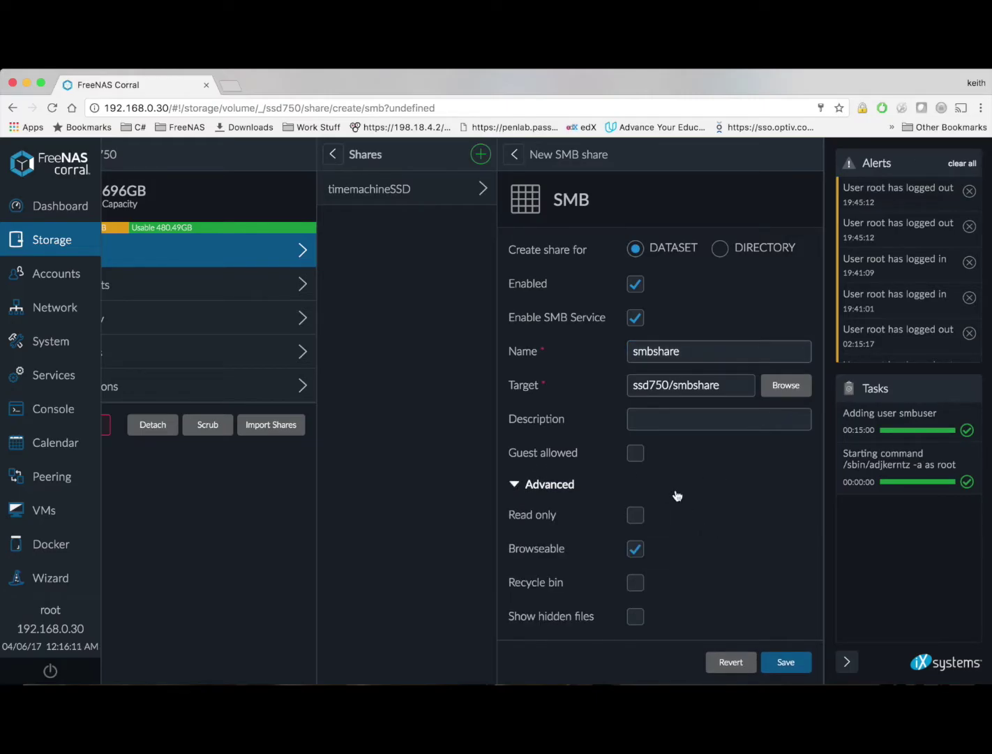
scroll(700, 493, "down", 1)
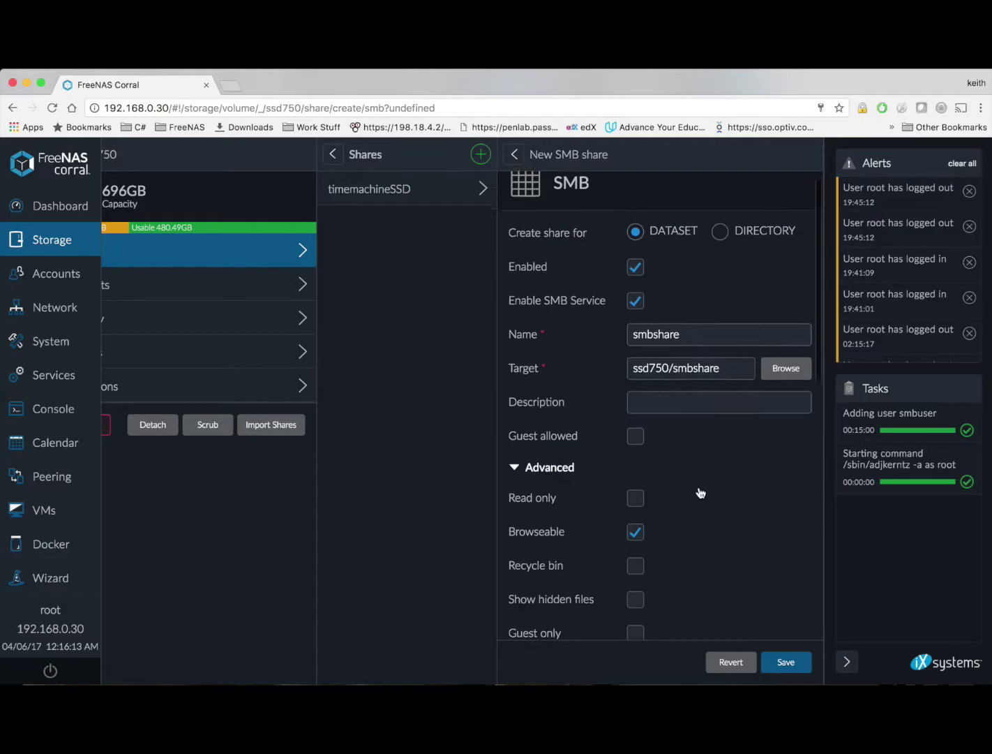
scroll(700, 492, "down", 5)
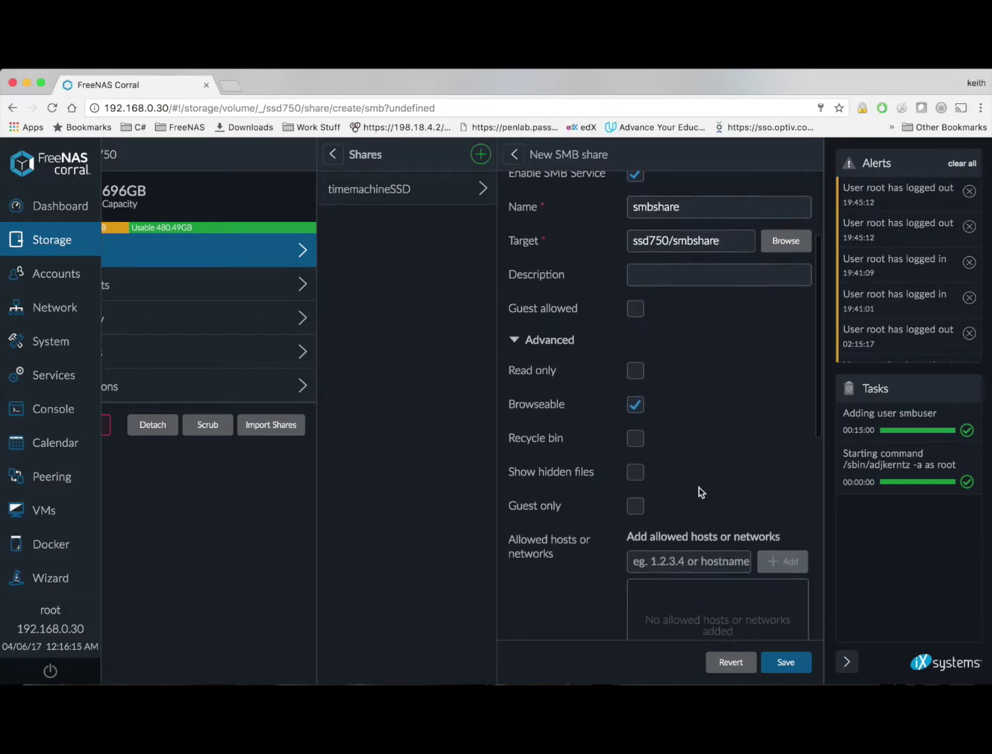
scroll(701, 493, "down", 7)
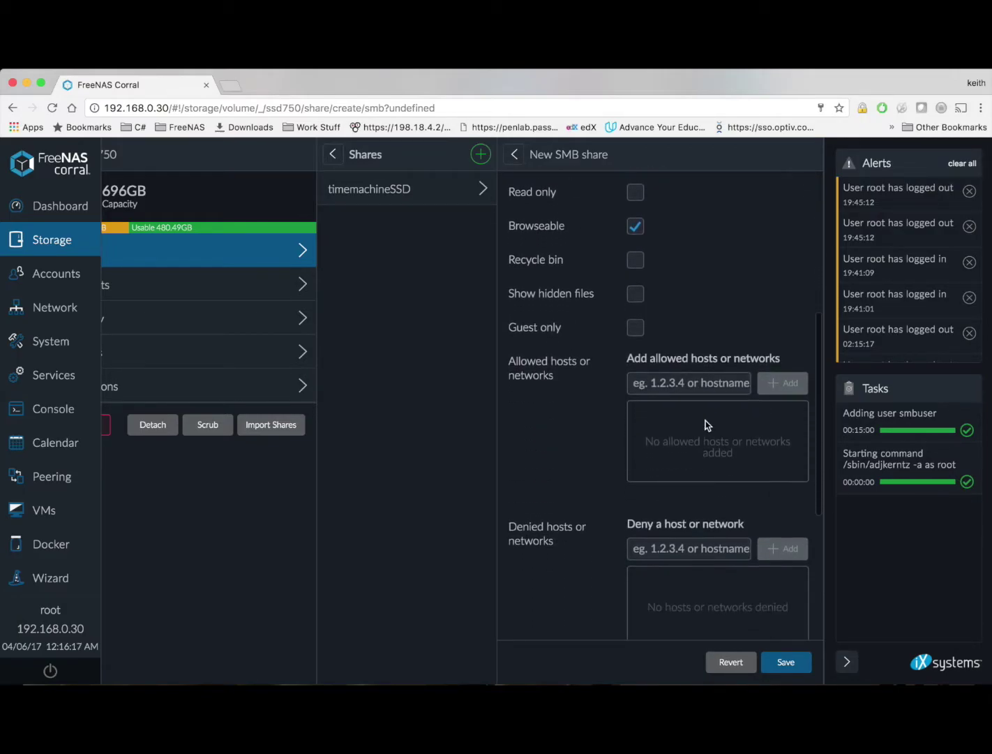
Step: Add 192.168.0.0/24 to the share's allowed hosts and networks
left_click(699, 385)
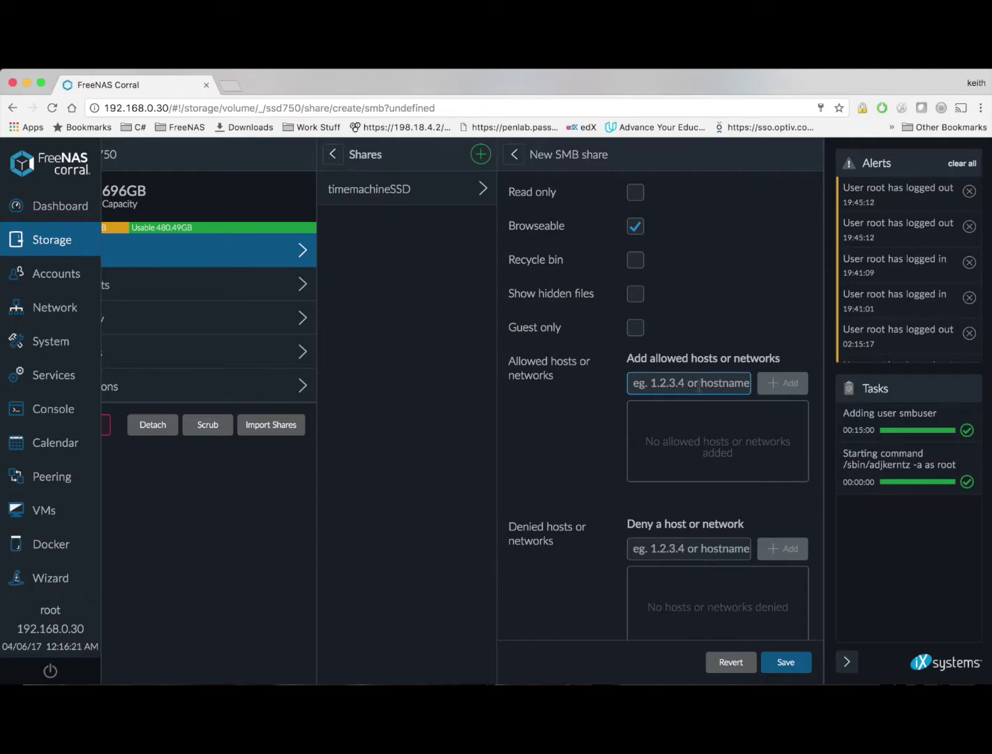
scroll(699, 385, "down", 1)
type("19")
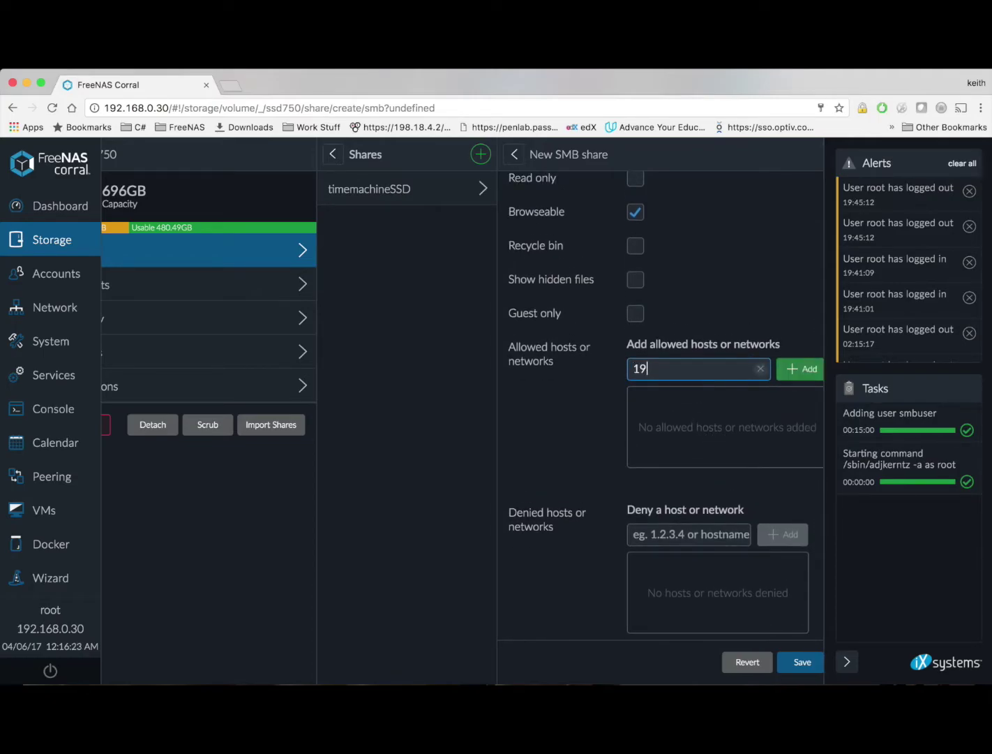
type("2.168.0.0/24")
left_click(802, 374)
scroll(709, 483, "down", 3)
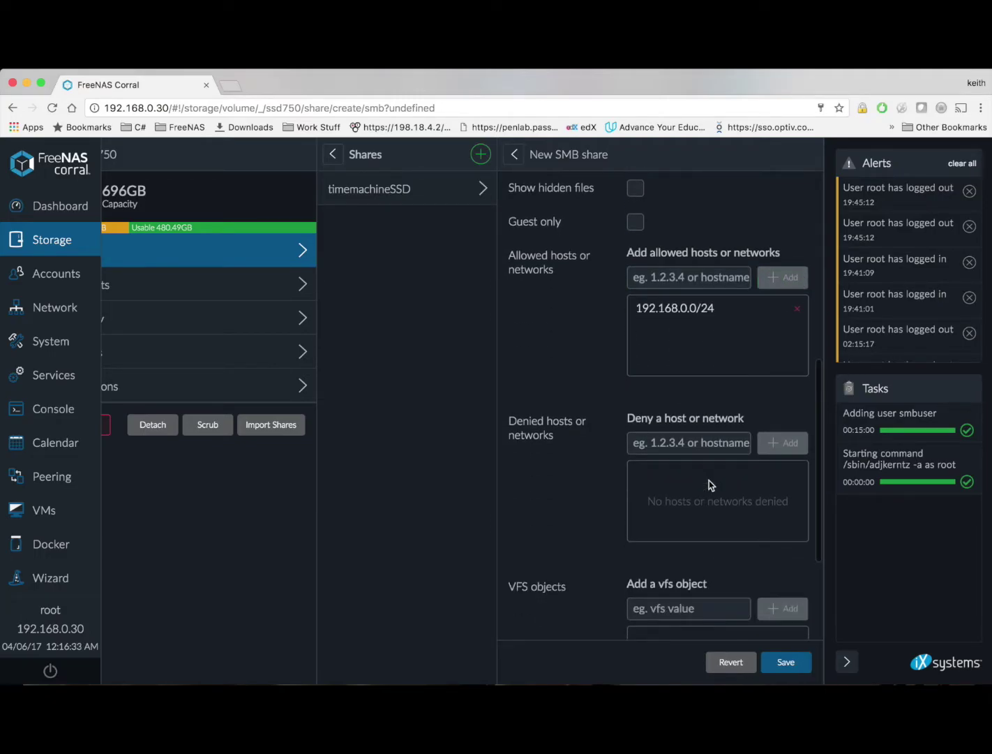
left_click(681, 445)
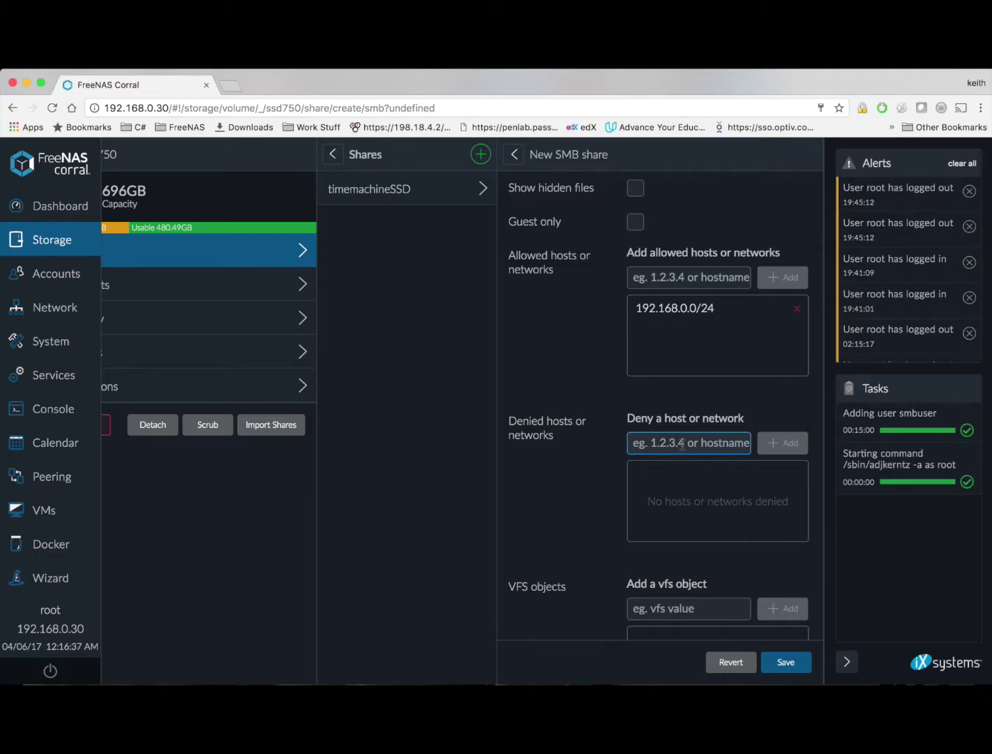
scroll(682, 444, "down", 3)
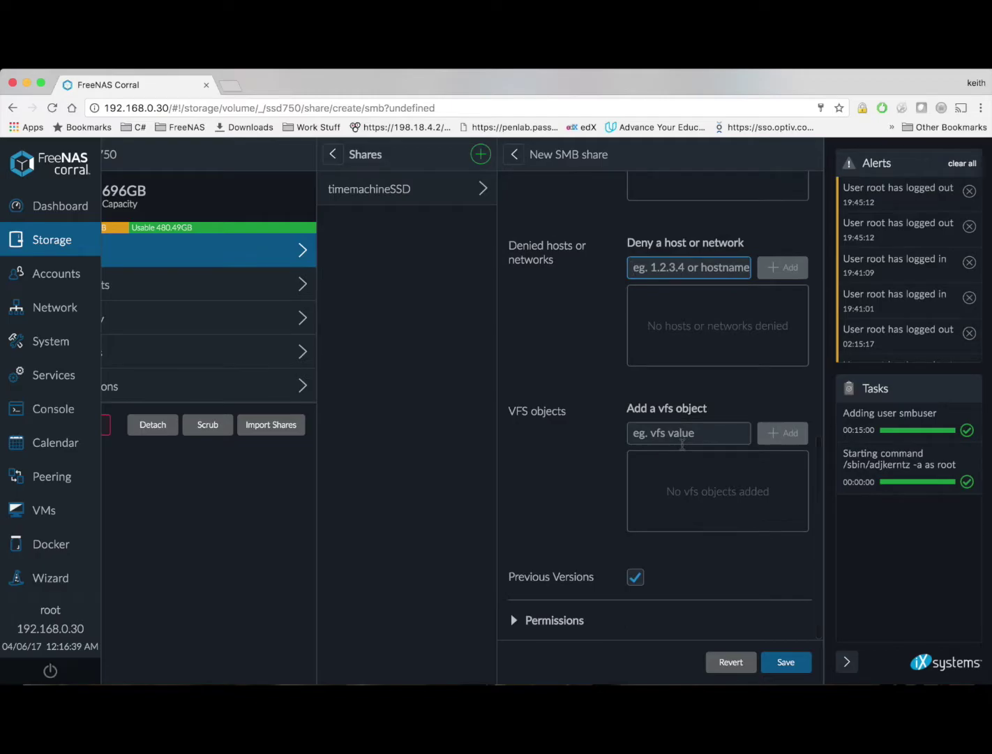
Step: Set smbuser as the share's owner user and save smbshare
left_click(514, 620)
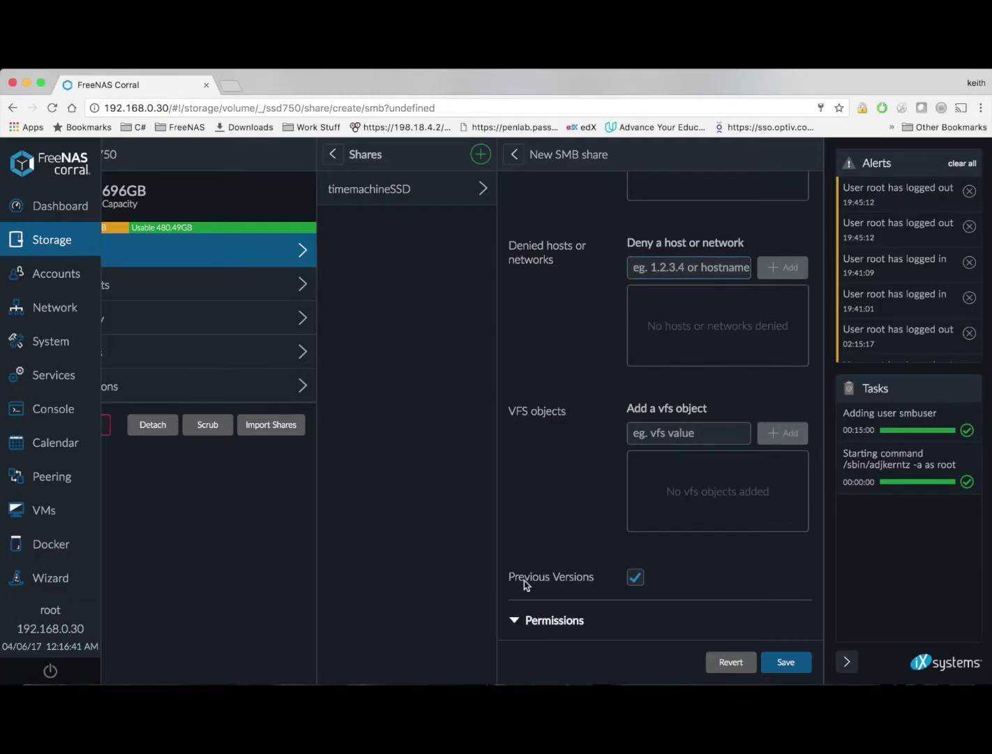
scroll(590, 404, "down", 3)
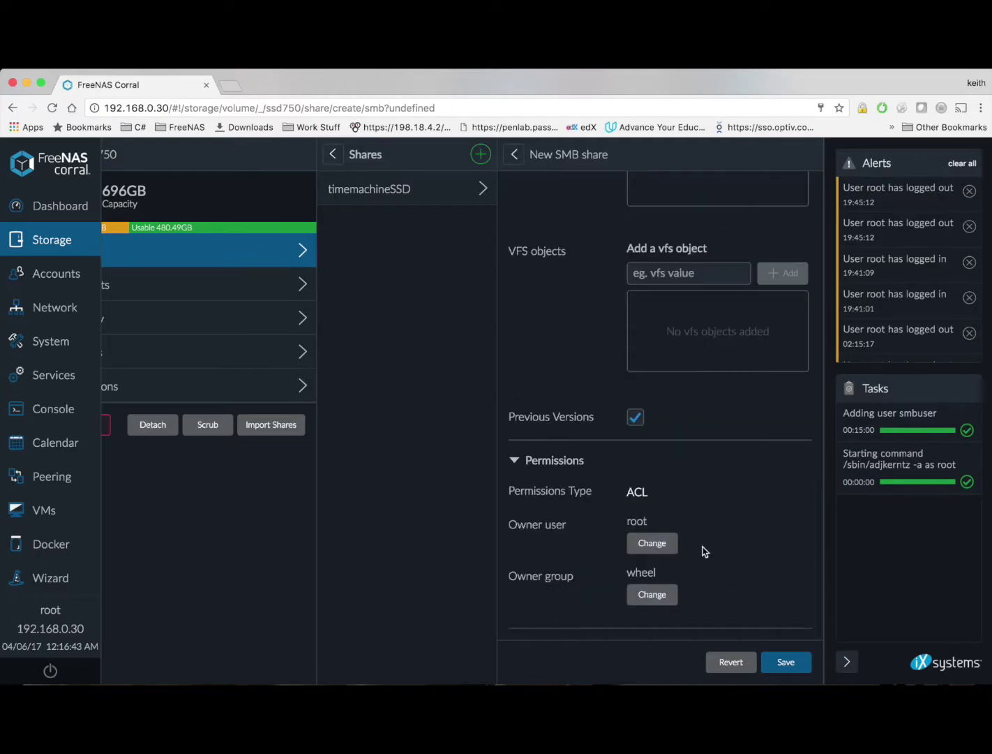
left_click(651, 549)
scroll(714, 588, "down", 3)
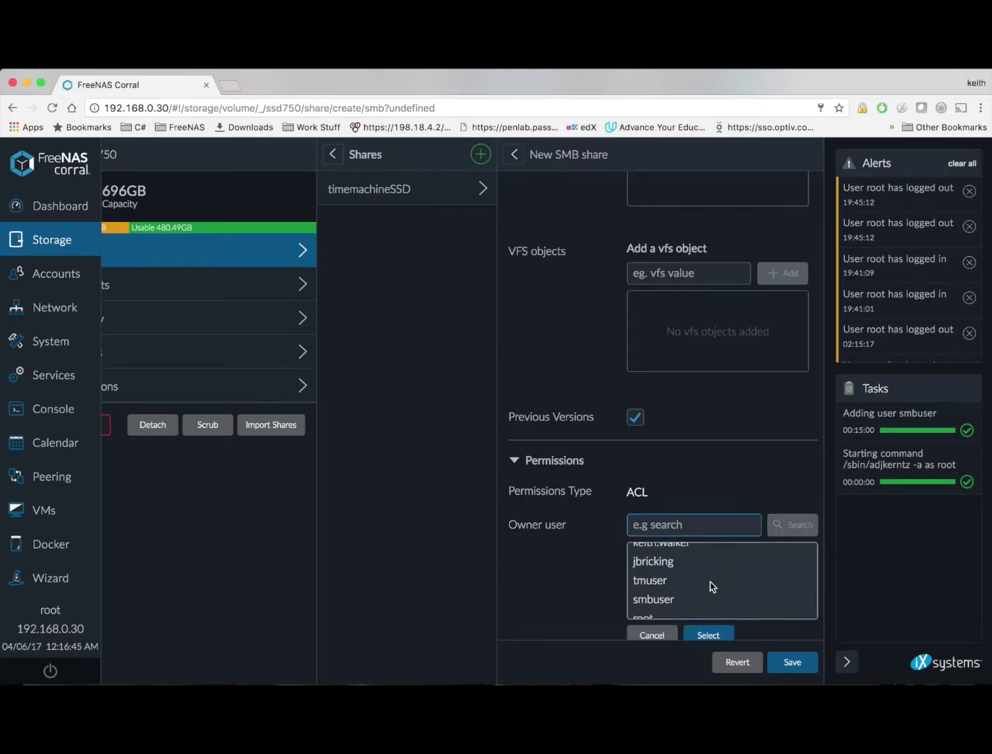
left_click(655, 567)
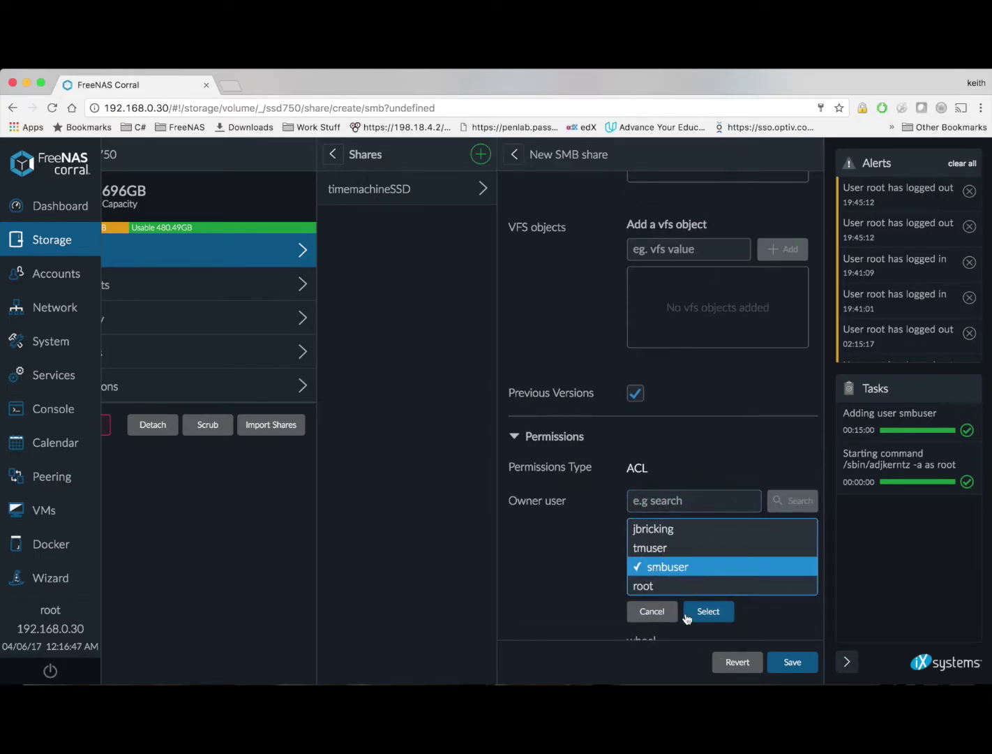
left_click(708, 612)
scroll(710, 616, "up", 1)
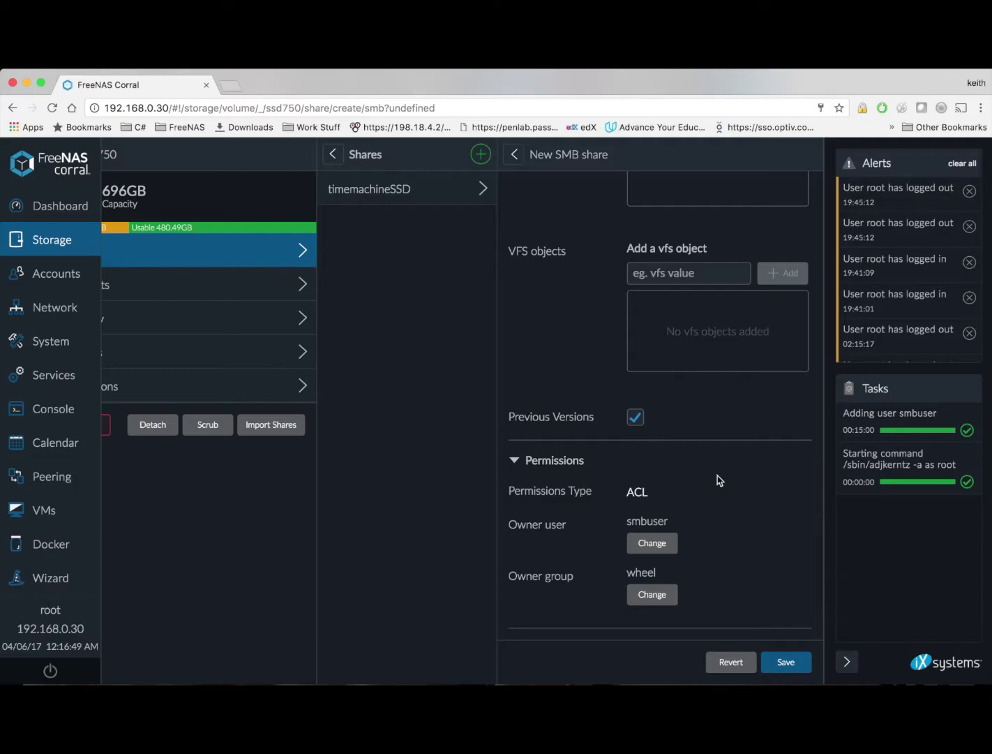
left_click(786, 662)
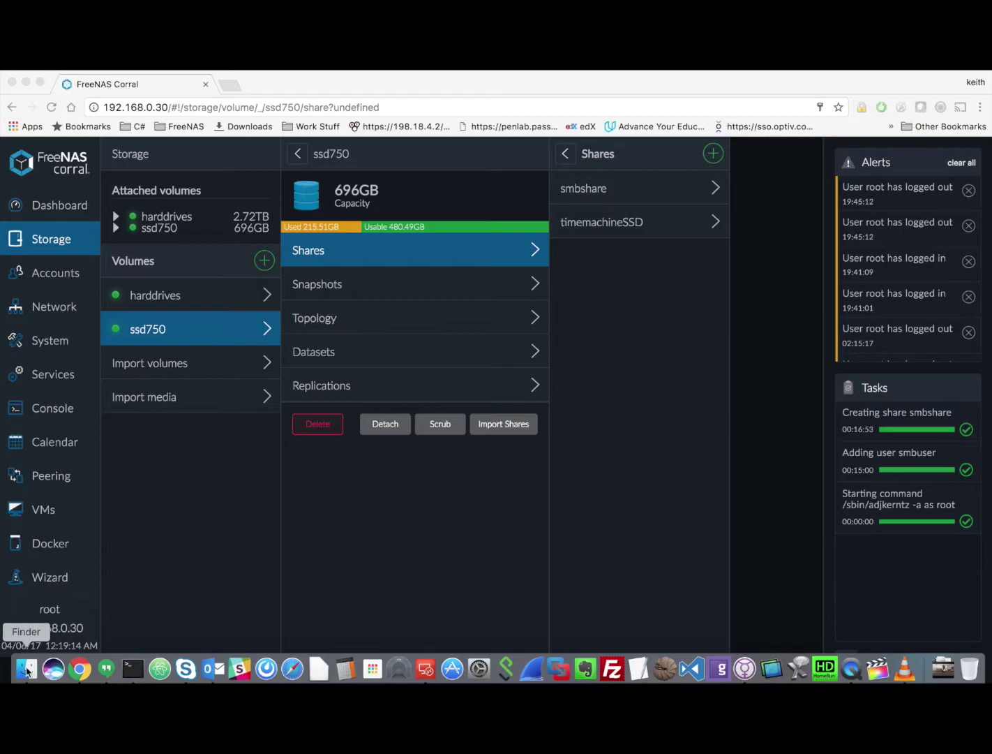
Step: Open Finder and browse the freenas server as Guest to list Shared and smbshare
left_click(26, 668)
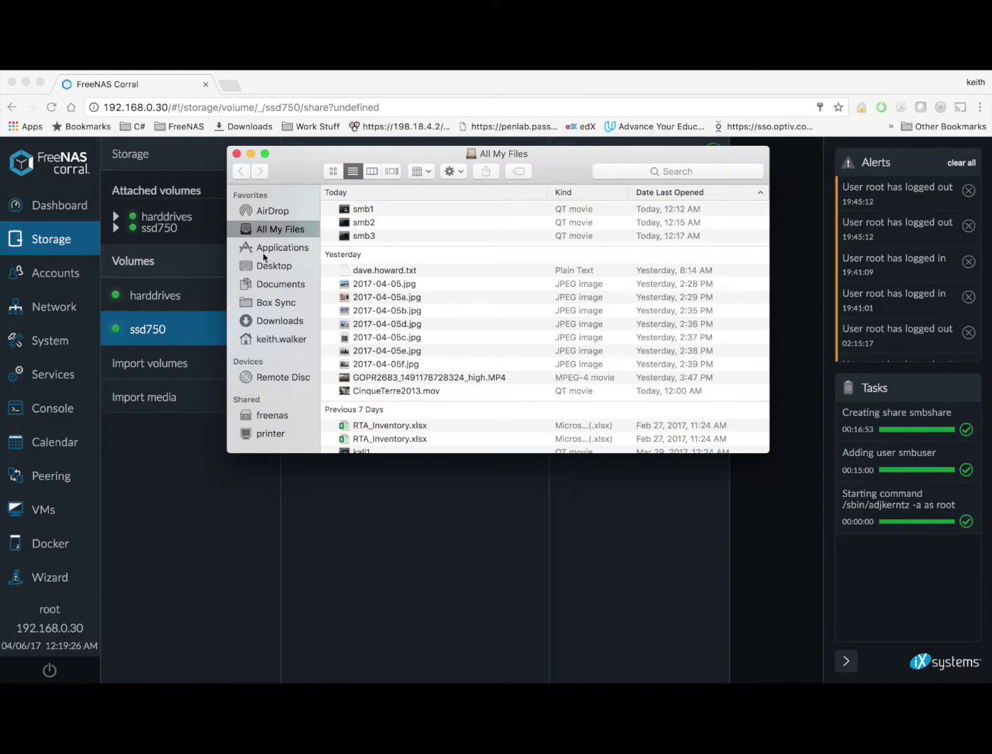
left_click(272, 415)
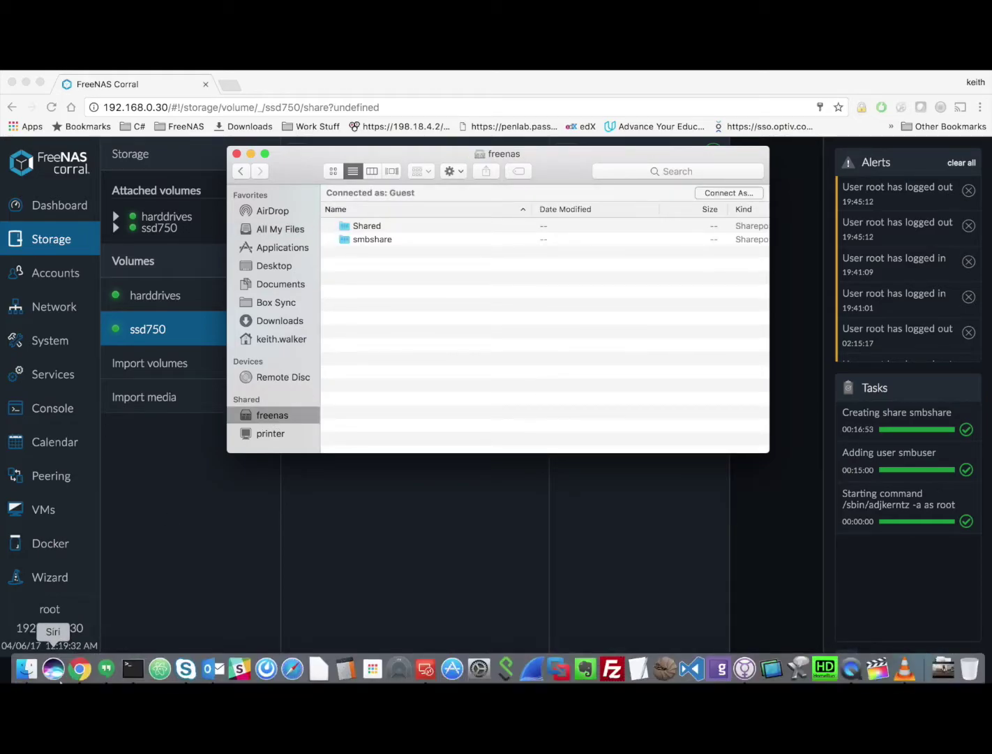
right_click(33, 671)
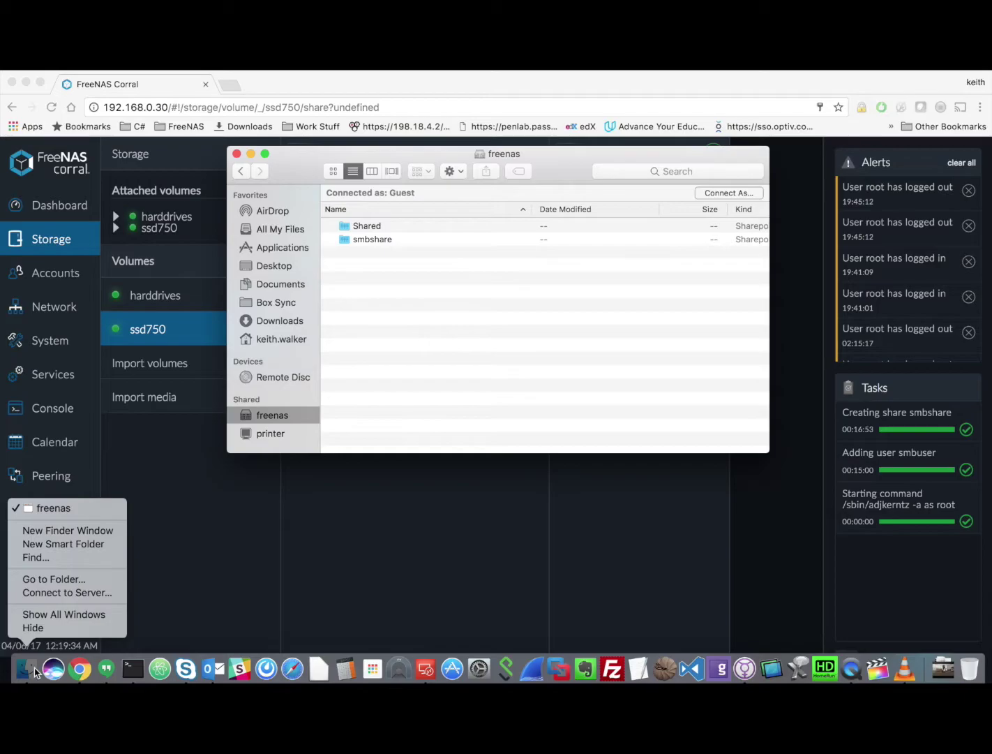
left_click(82, 595)
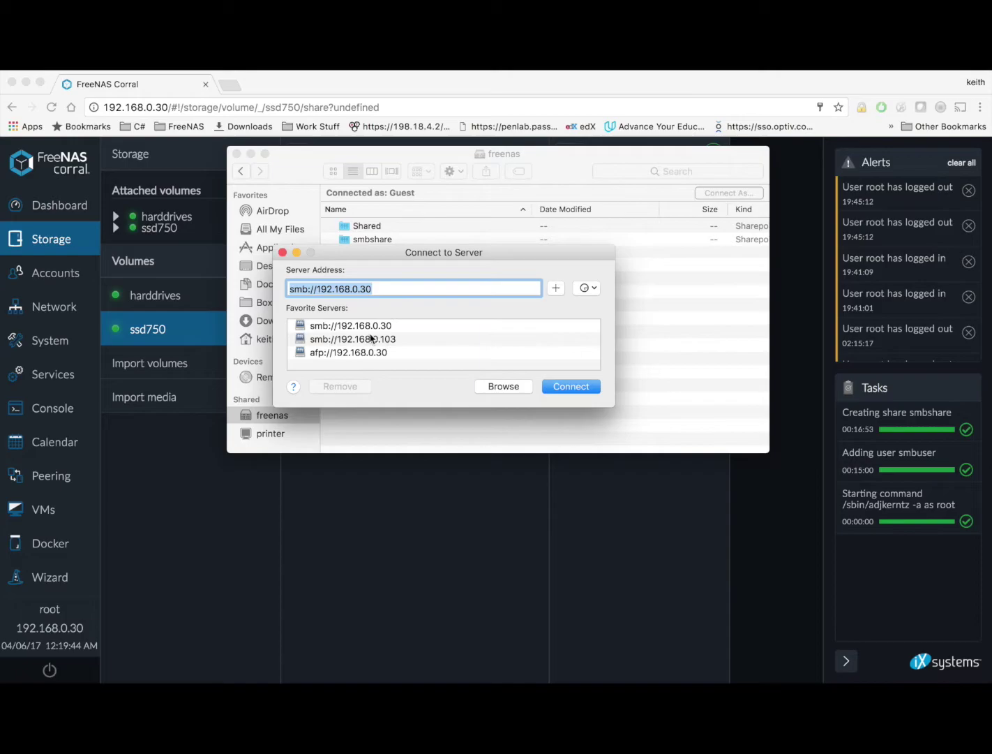
double_click(349, 327)
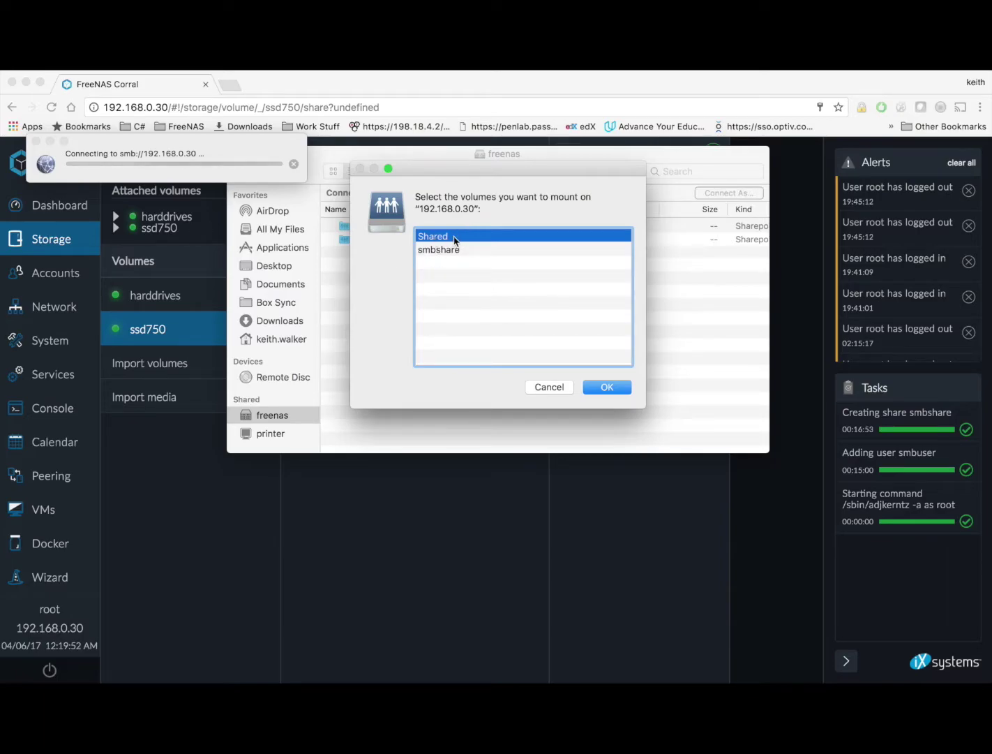
left_click(445, 250)
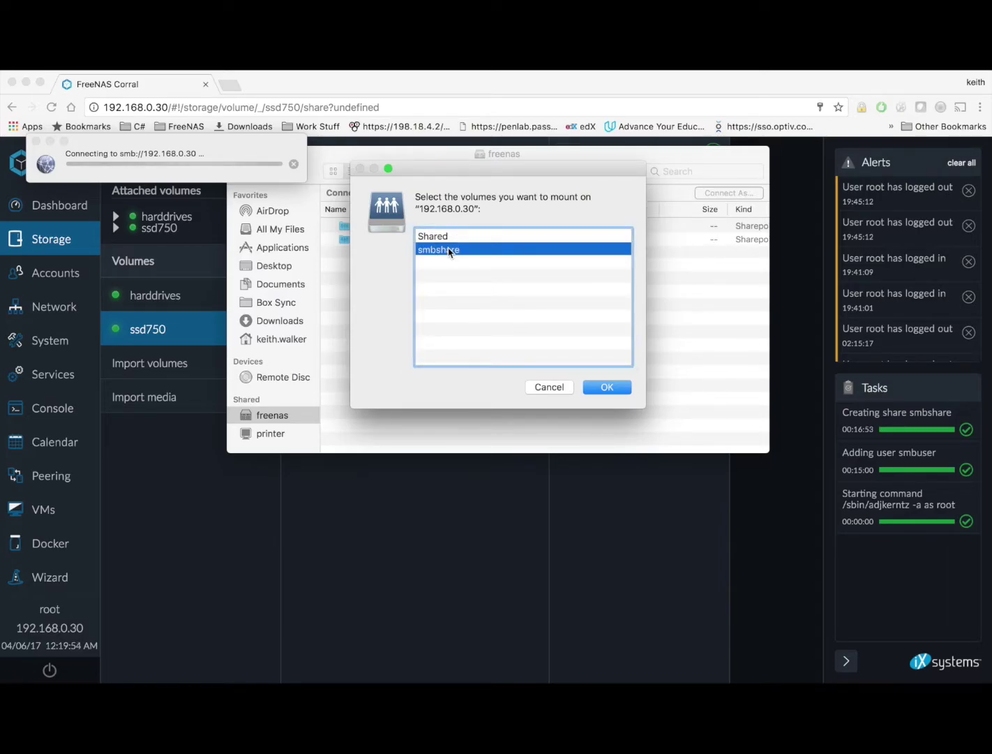
left_click(551, 388)
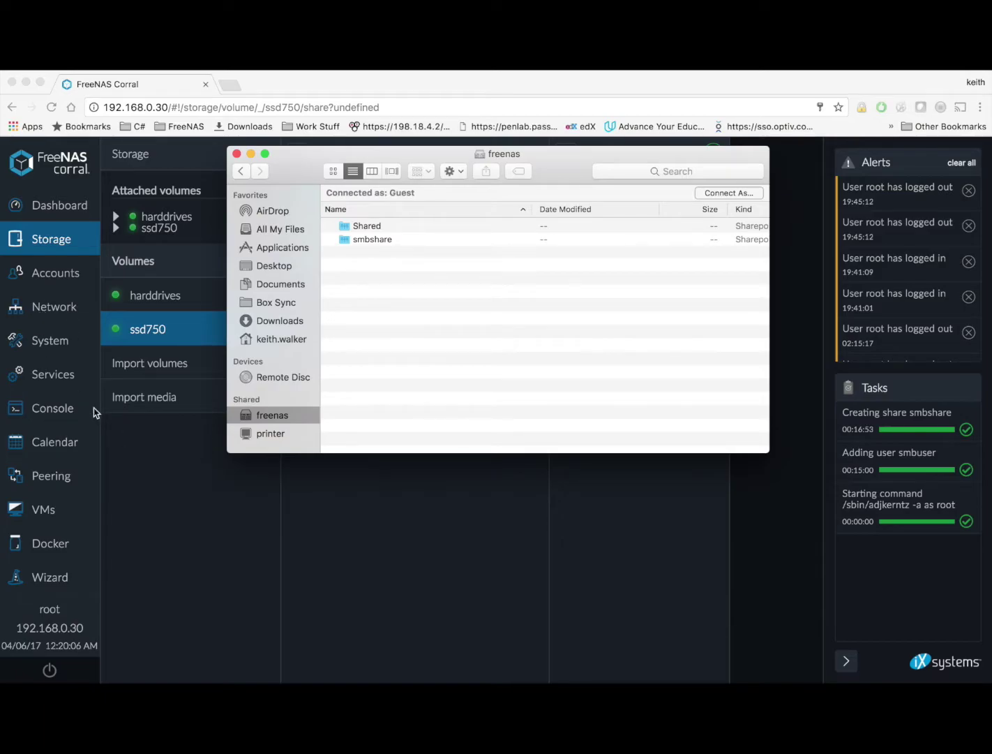
Step: Try opening smbshare, dismiss the item-not-found error, and reselect freenas in a new Finder window
double_click(372, 240)
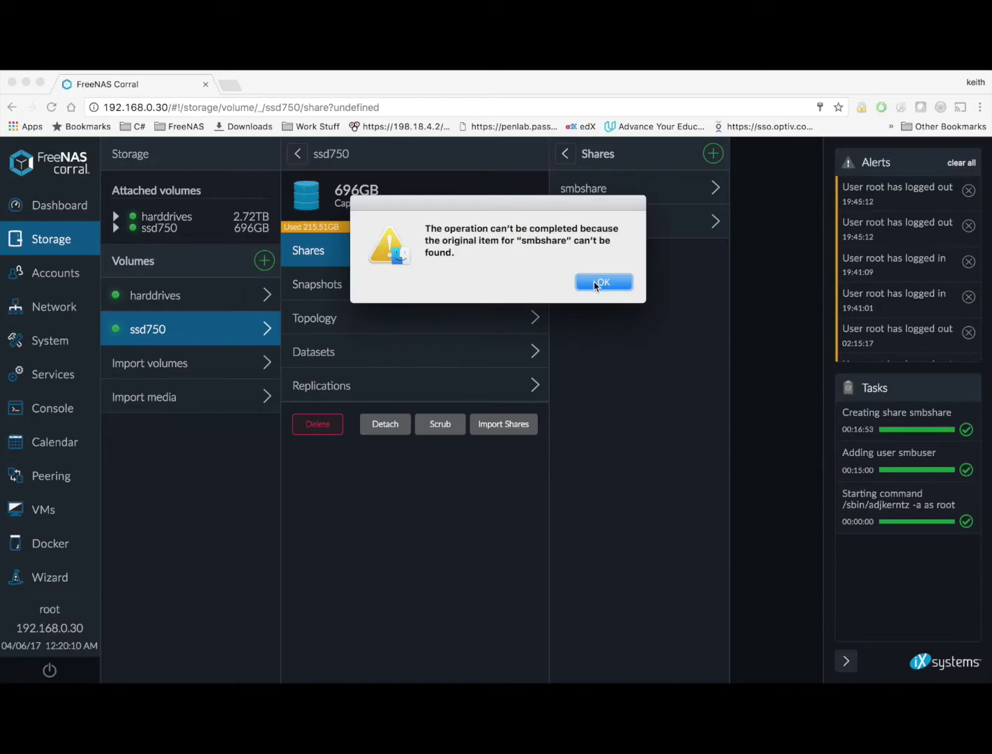
left_click(598, 285)
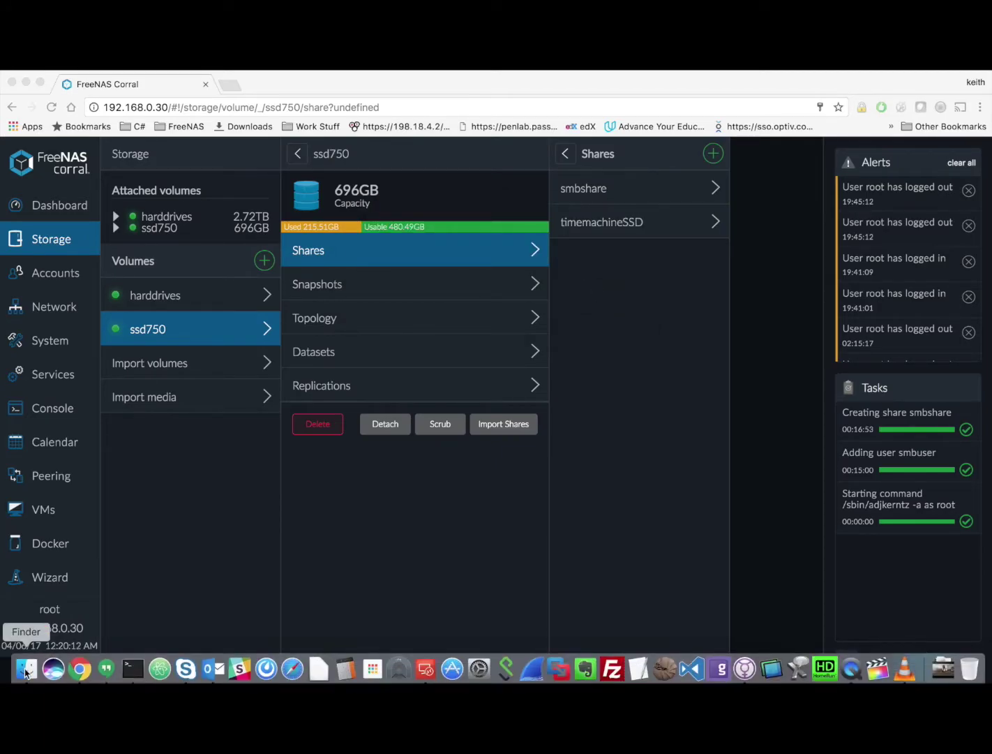
left_click(26, 672)
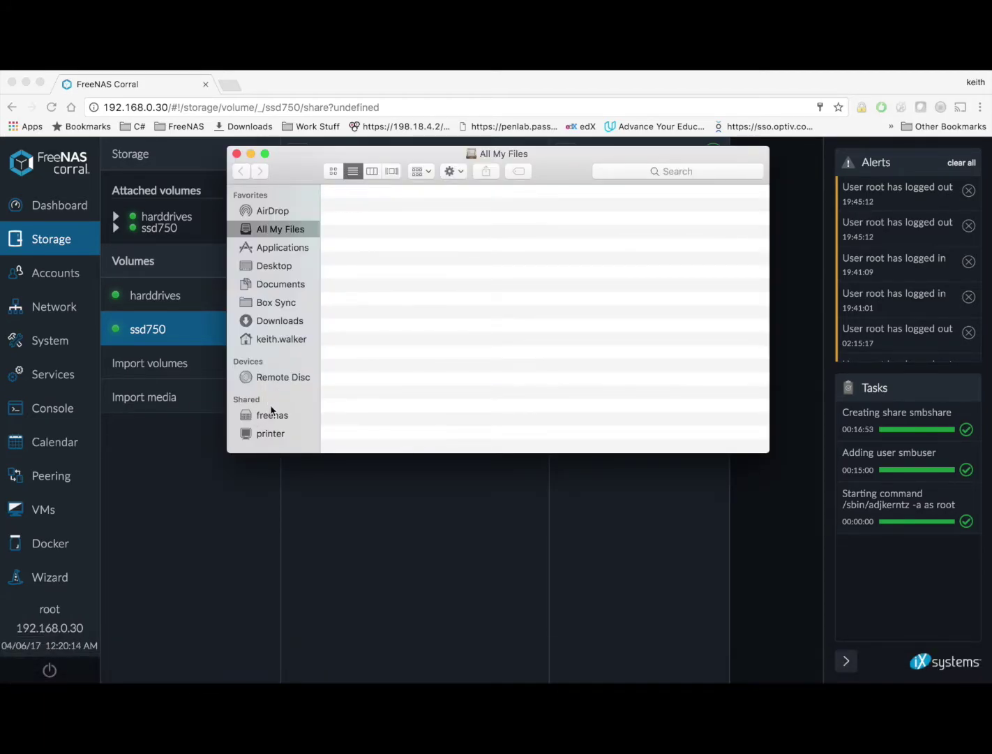
left_click(265, 419)
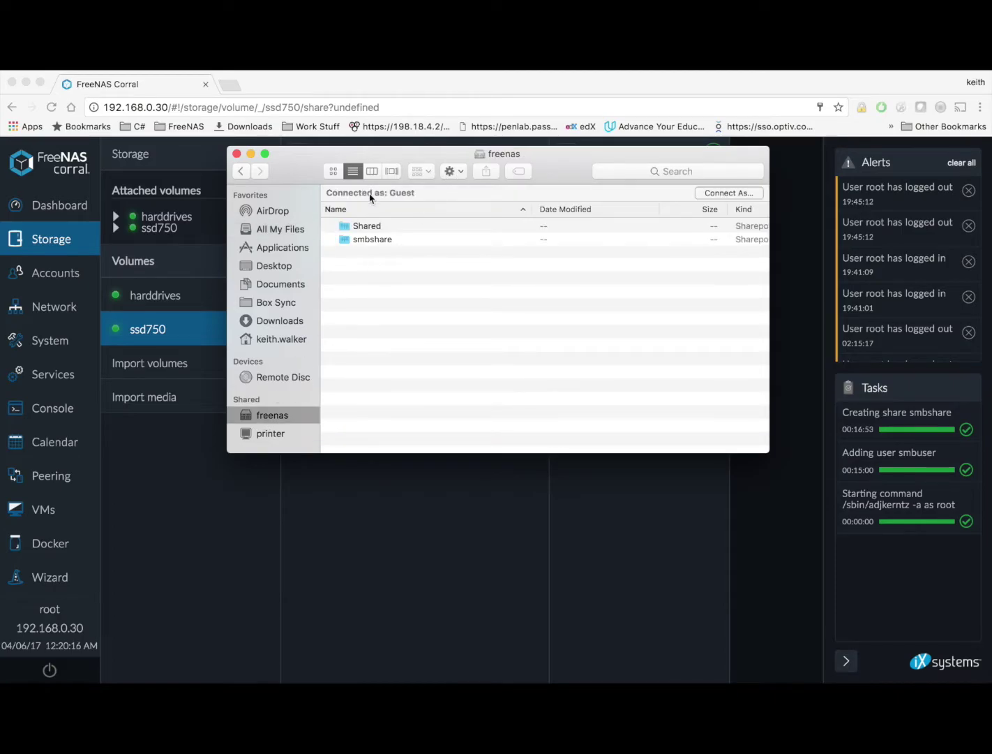
Step: Use Connect As to log in to freenas as smbuser with its password
left_click(726, 193)
triple_click(543, 284)
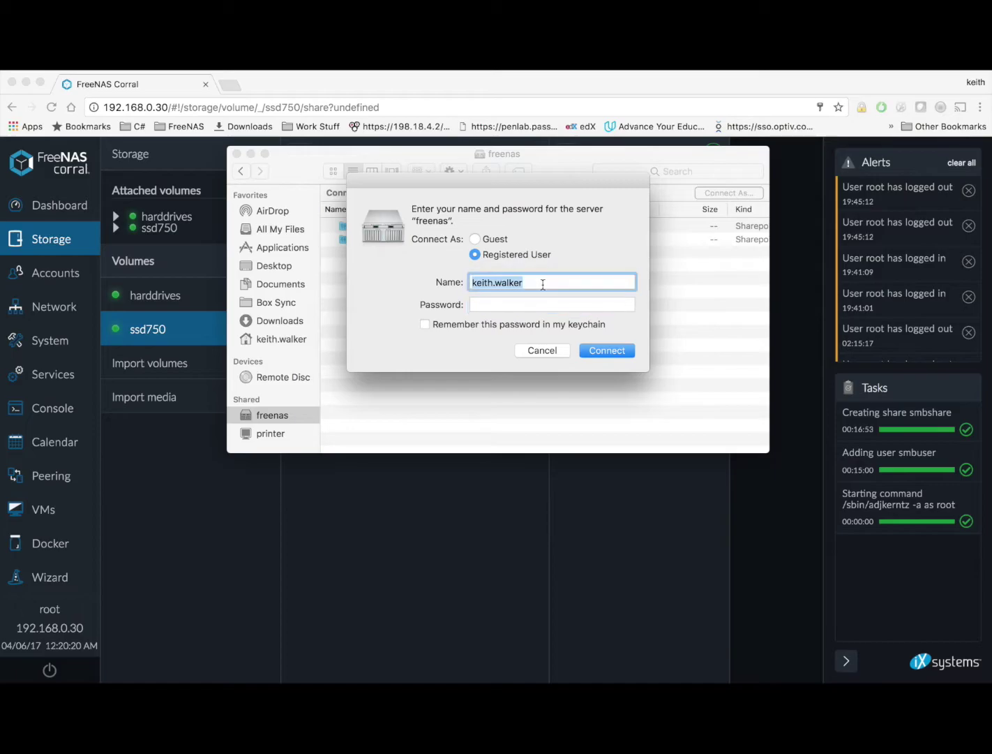
type("smbuser")
key("Tab")
type("••••")
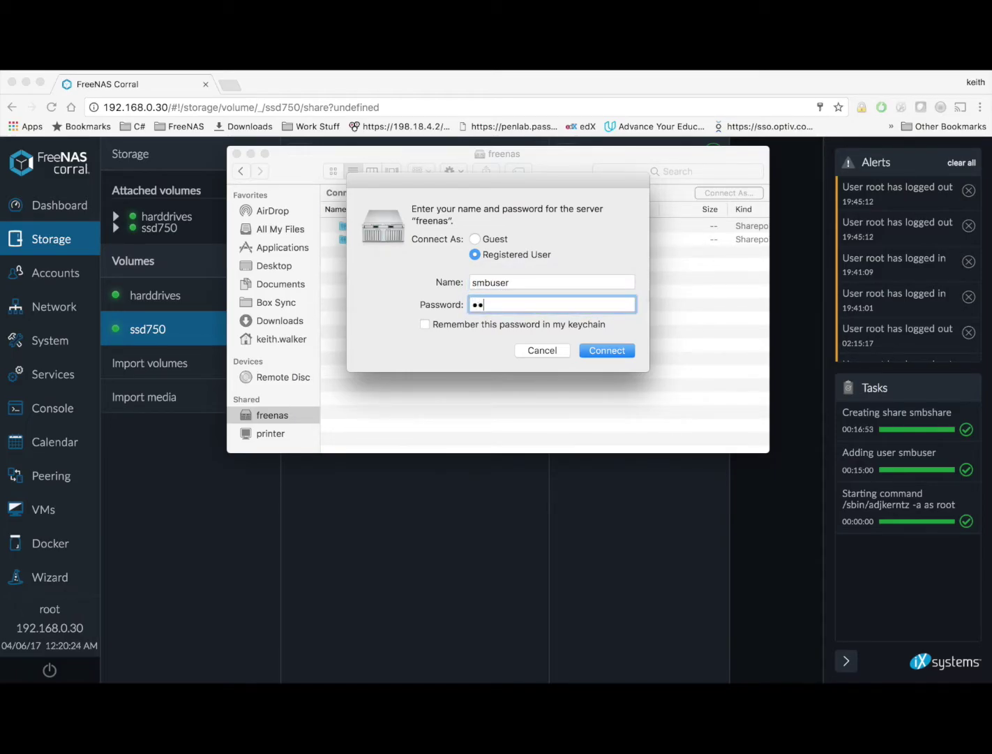
type("••••")
left_click(607, 350)
Step: Open the smbshare share and check its right-click actions
double_click(381, 241)
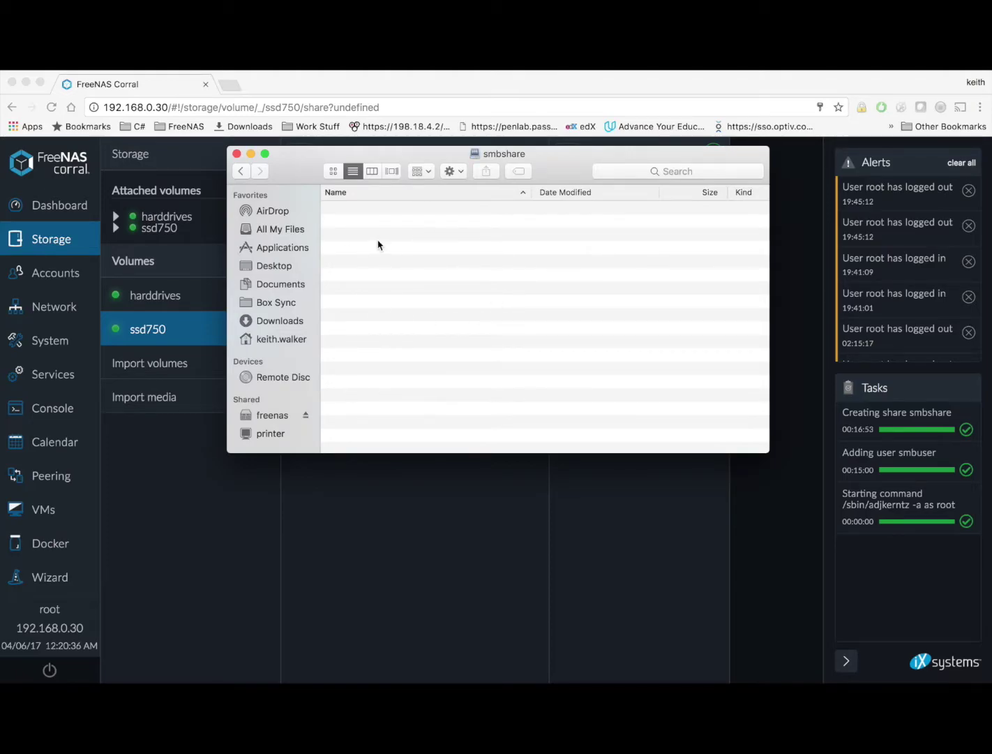
right_click(379, 244)
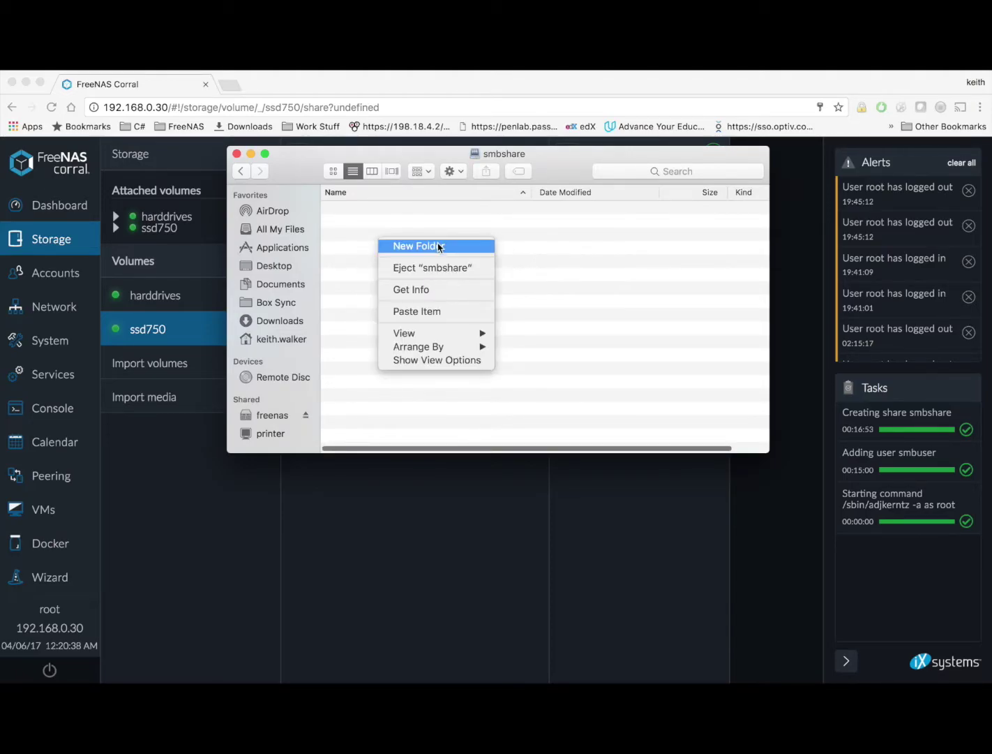
left_click(562, 300)
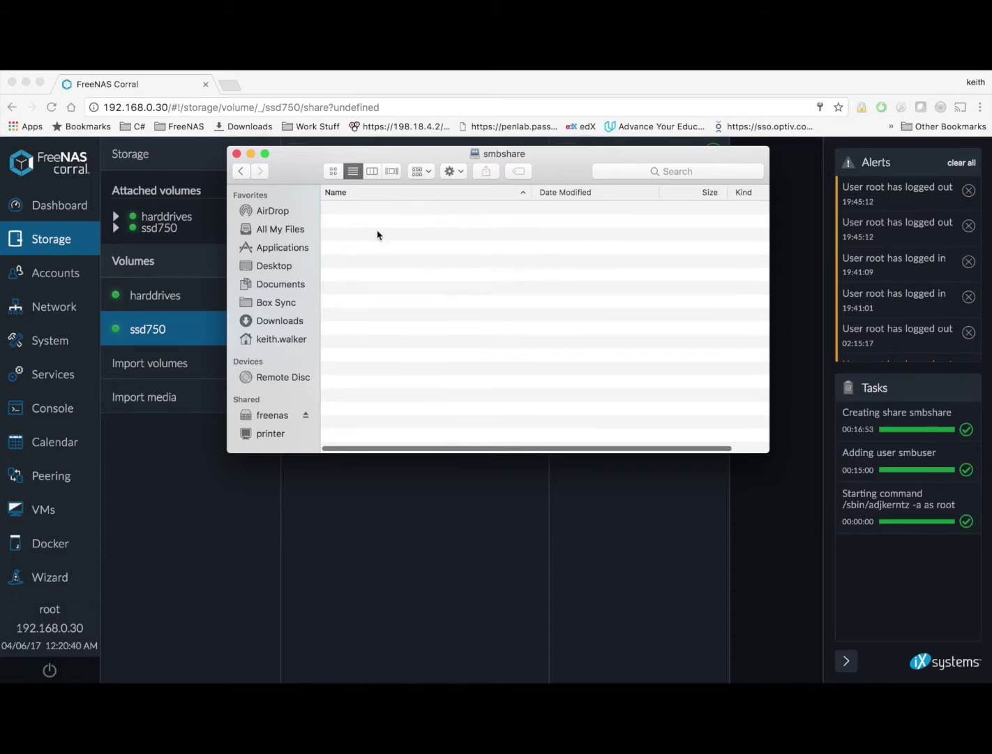
right_click(378, 235)
left_click(636, 397)
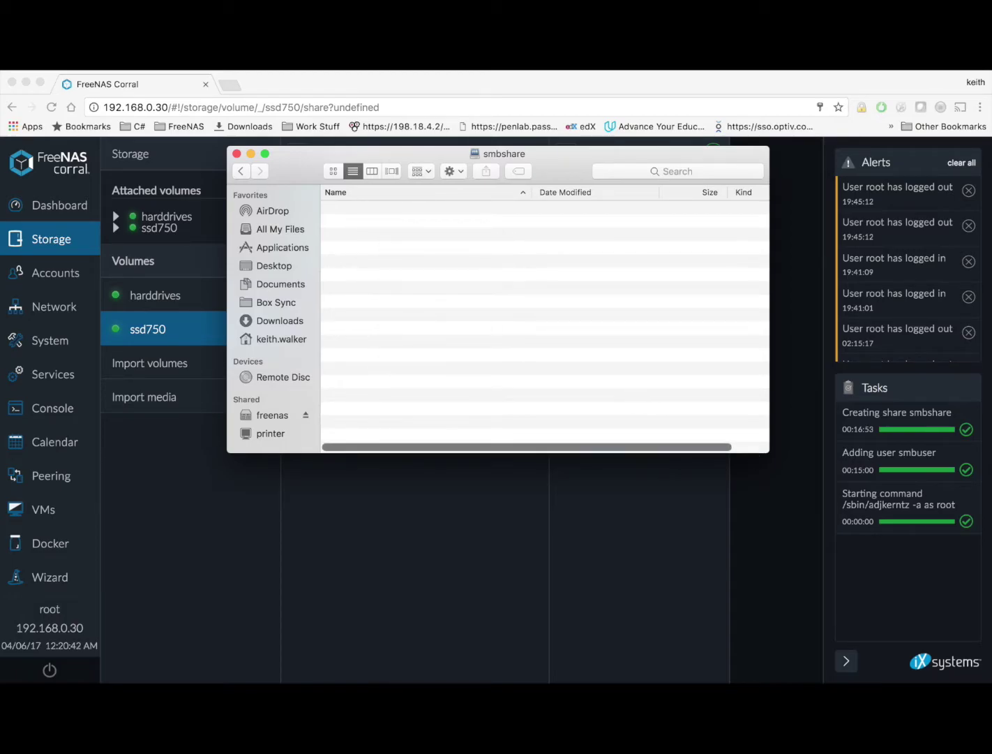
mouse_move(830, 671)
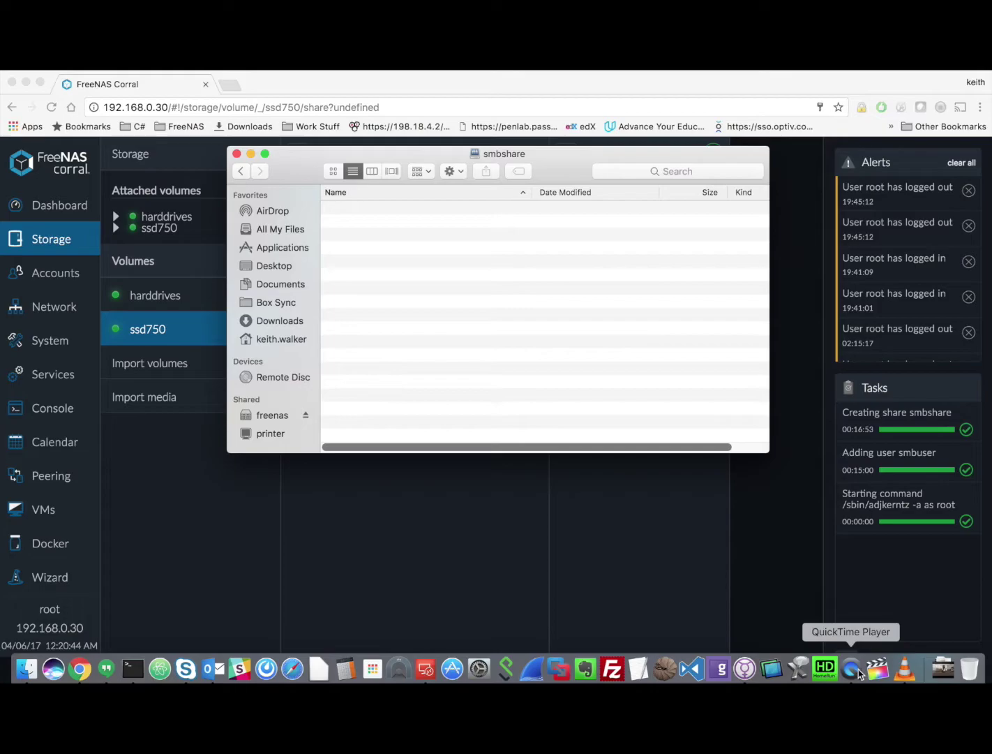
right_click(942, 669)
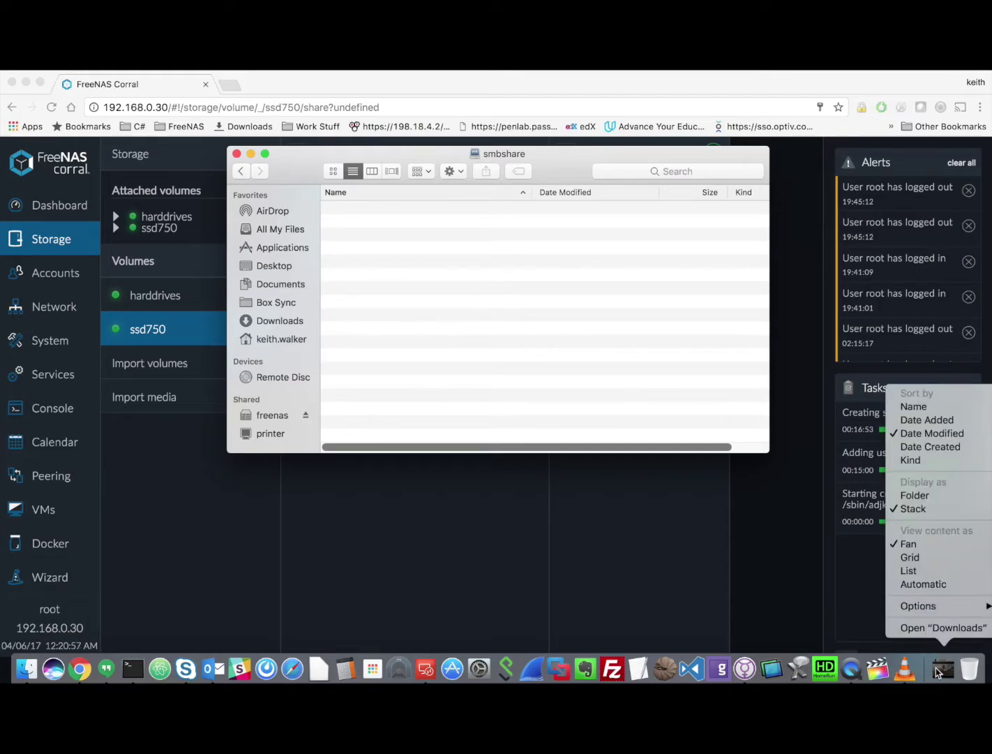
left_click(944, 628)
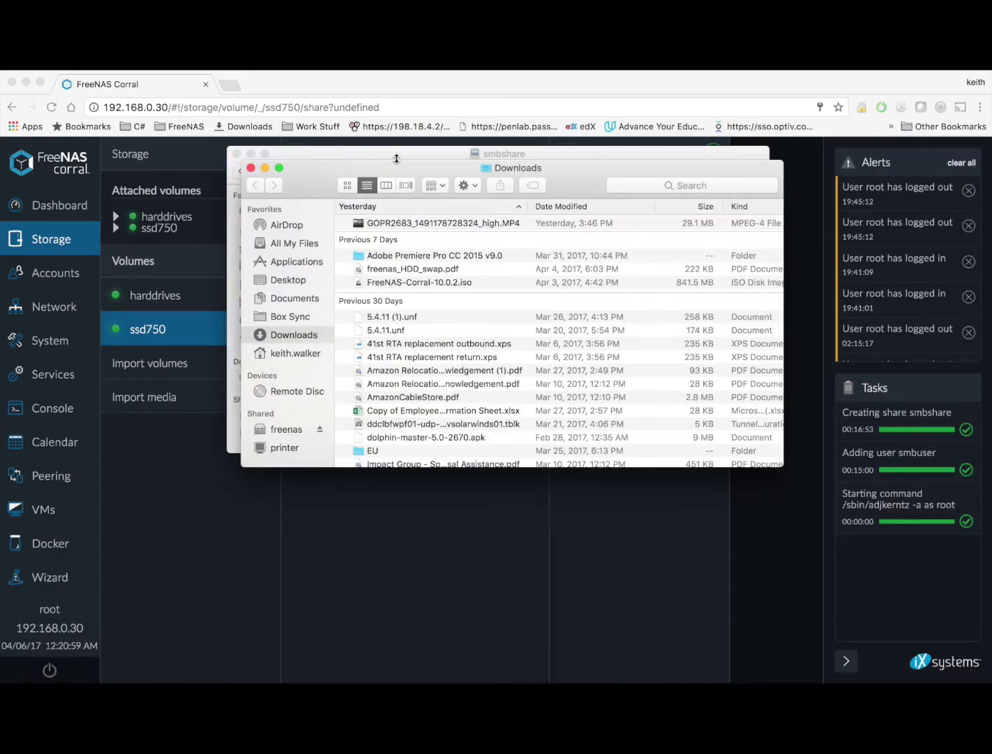
left_click_drag(391, 165, 493, 323)
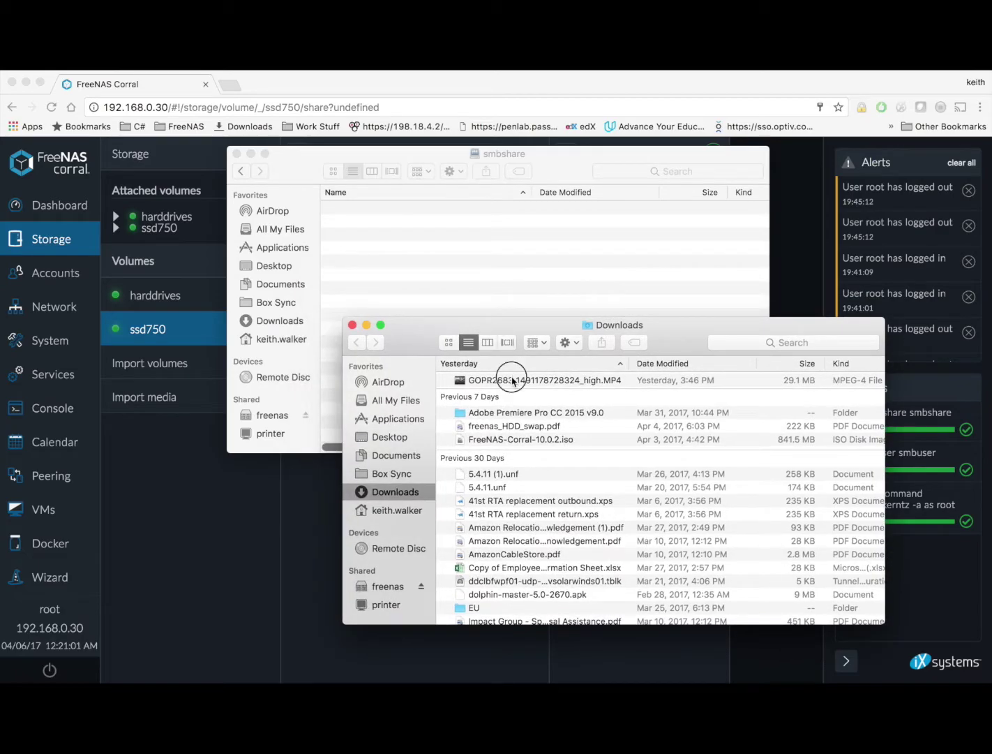
left_click_drag(512, 381, 430, 235)
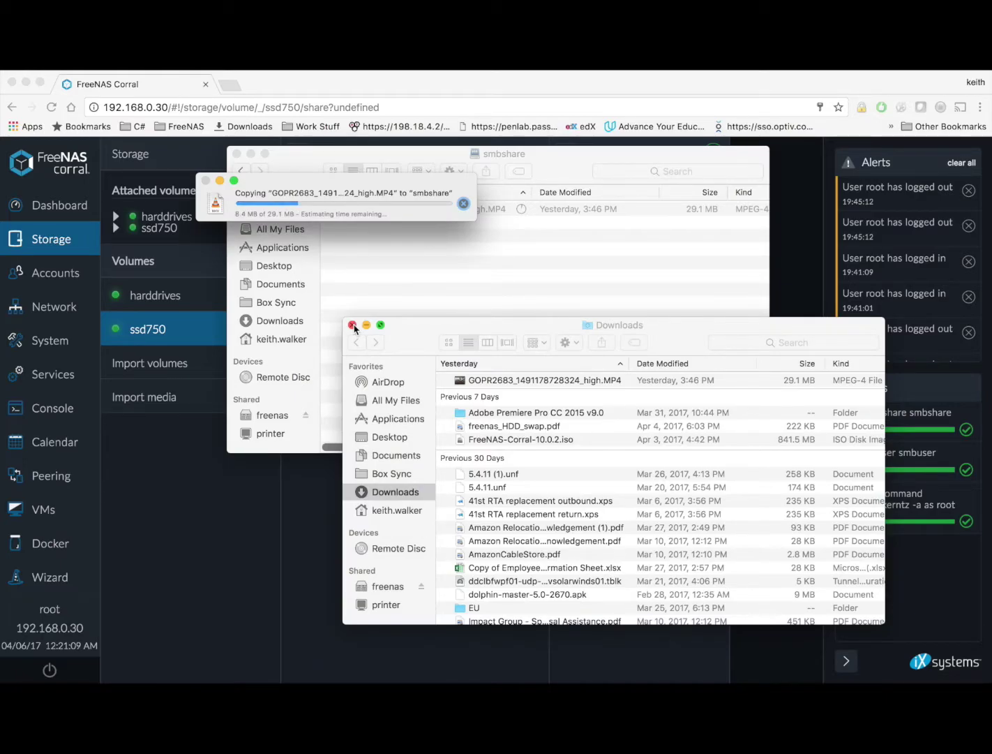
left_click(353, 324)
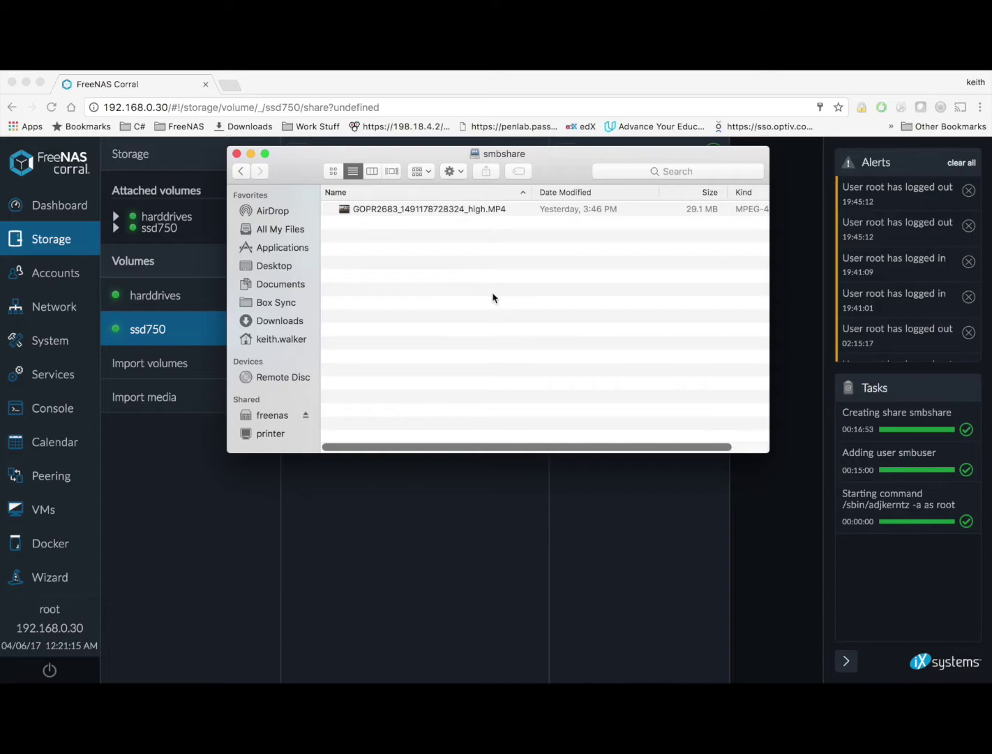
Step: Close the smbshare window and verify the SMB service workgroup is WORKGROUP under Services > Sharing
left_click(236, 153)
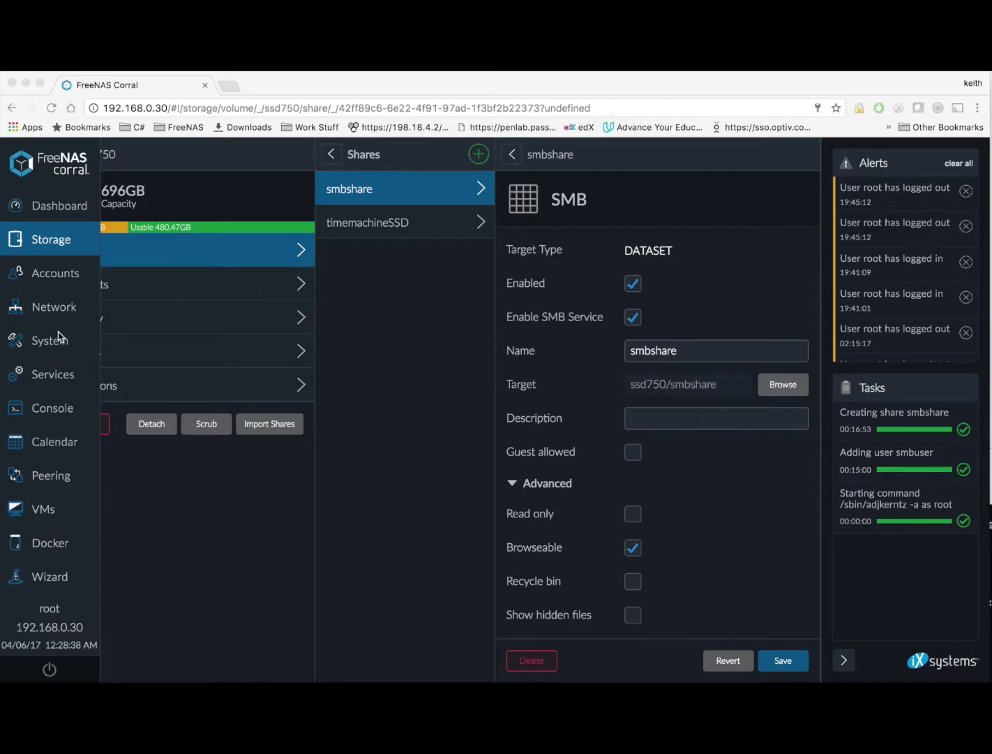
left_click(62, 376)
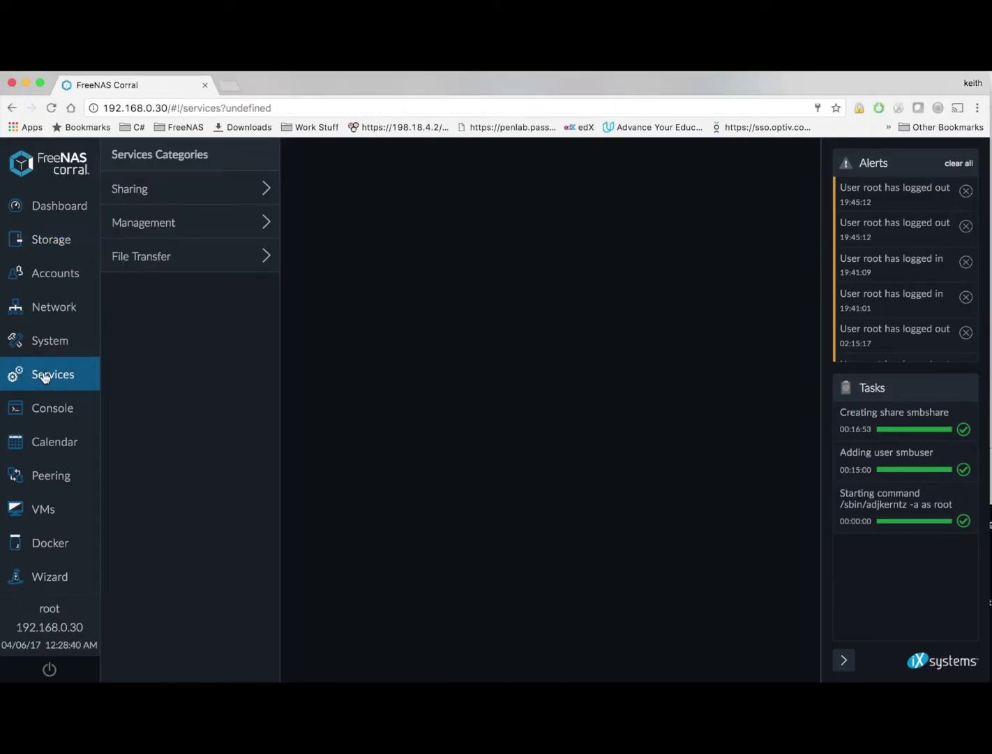
left_click(233, 194)
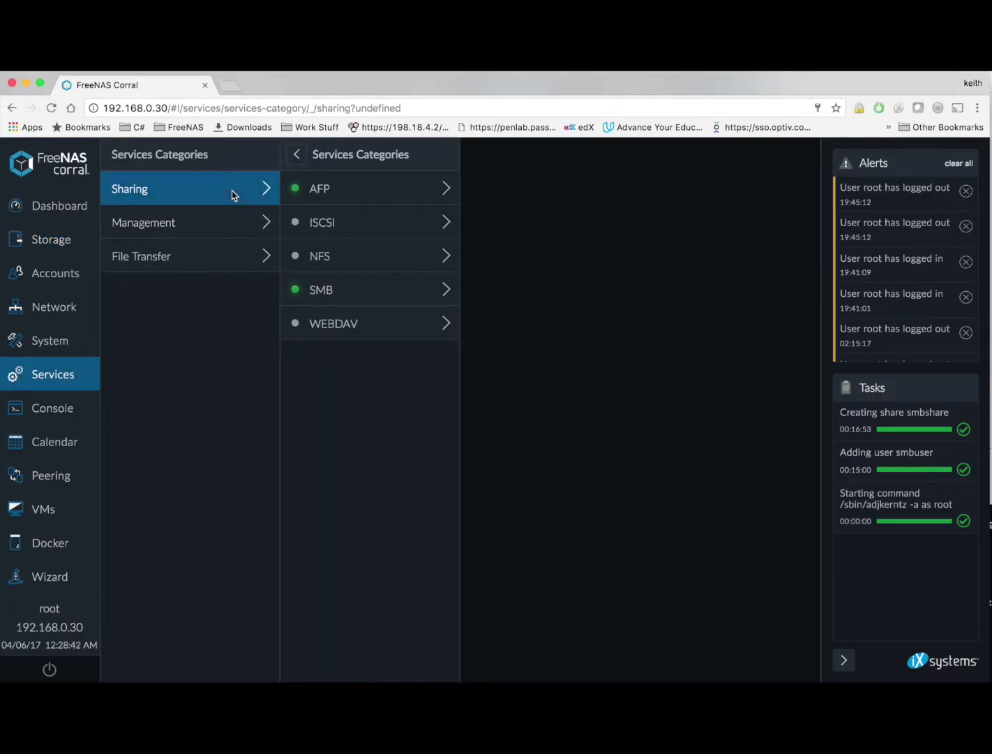
left_click(345, 287)
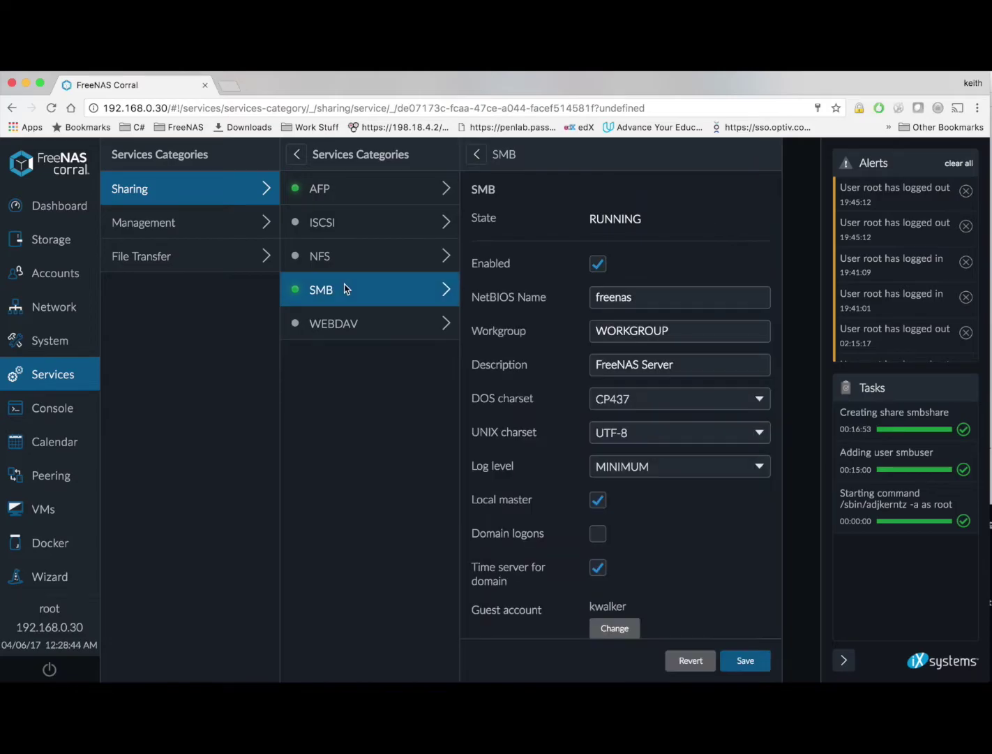
scroll(659, 266, "down", 1)
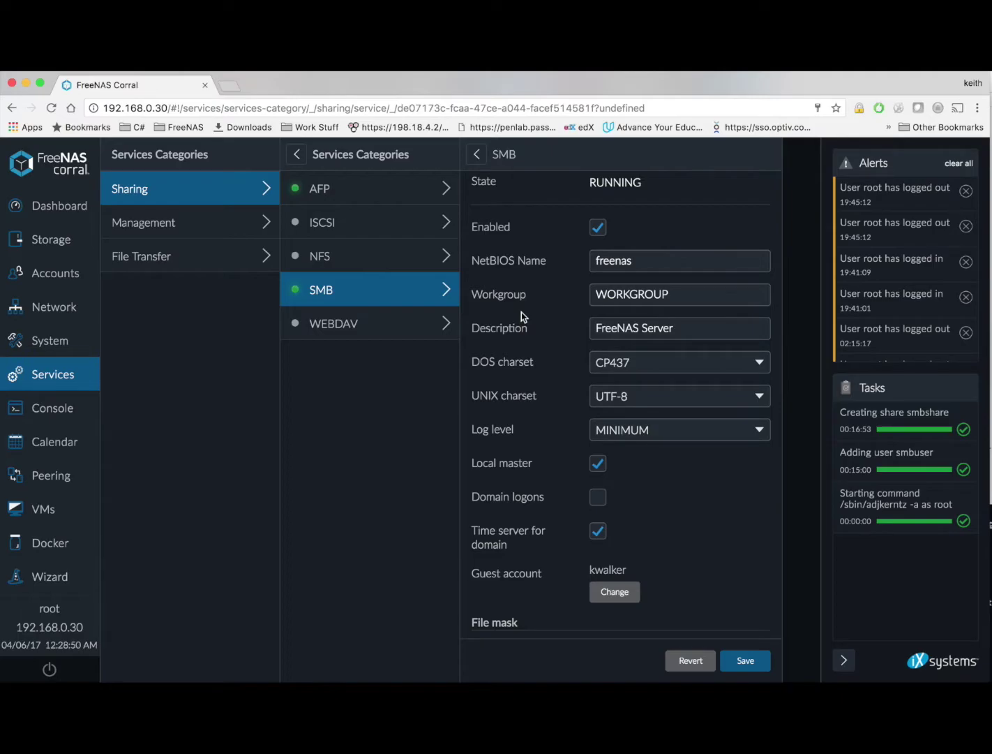
left_click(687, 296)
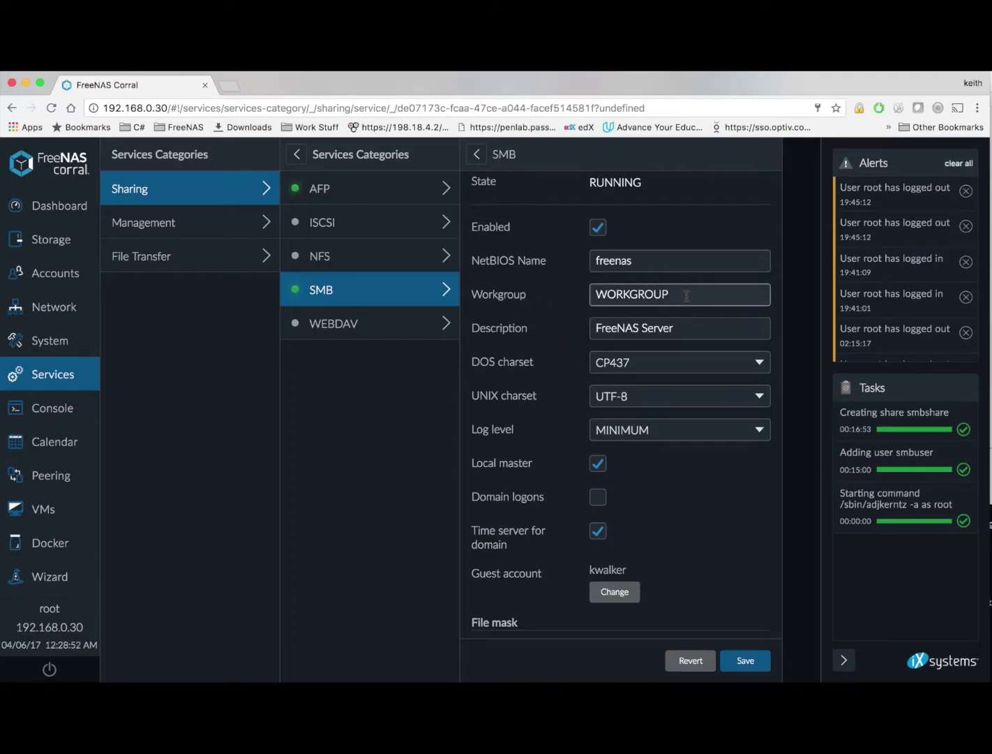
left_click(687, 296)
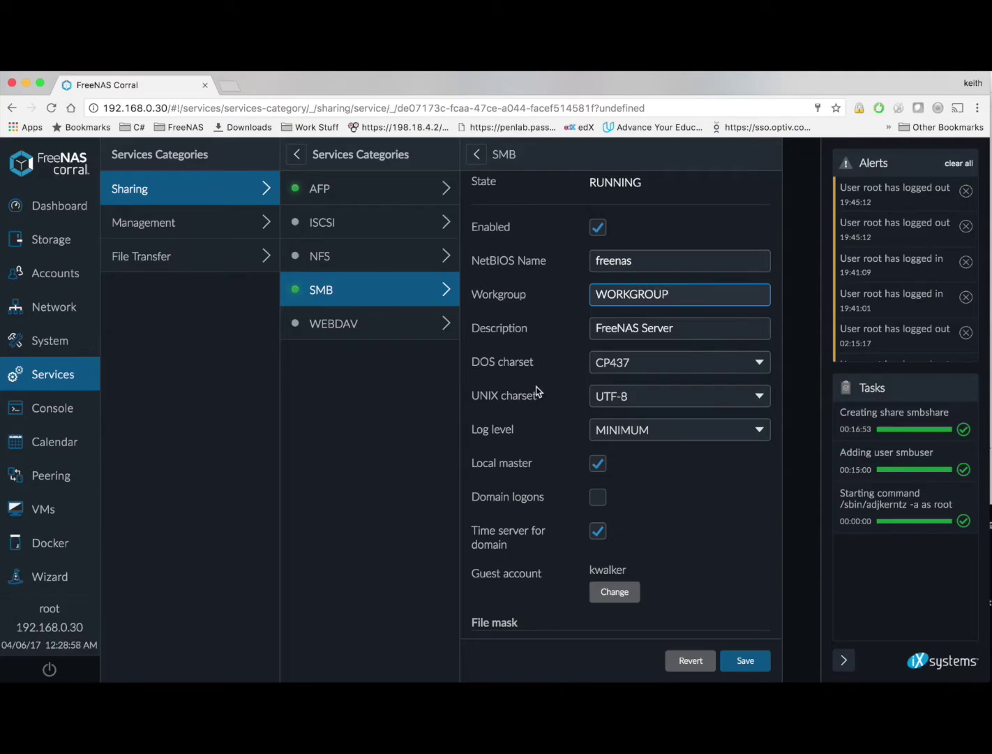
scroll(537, 392, "down", 10)
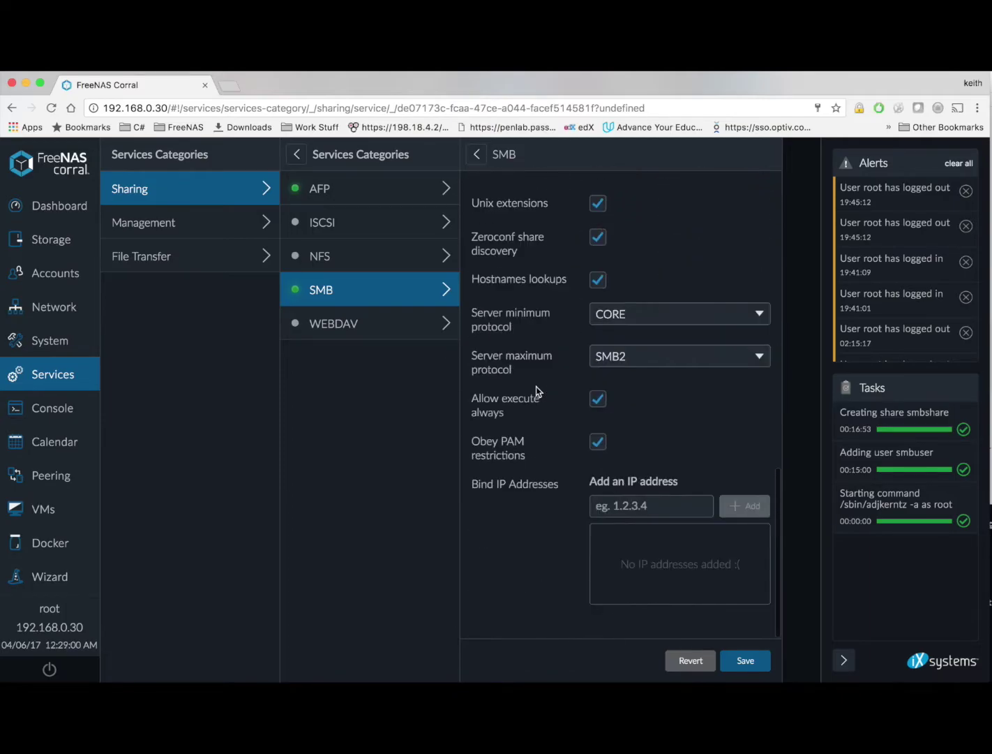
scroll(537, 392, "up", 2)
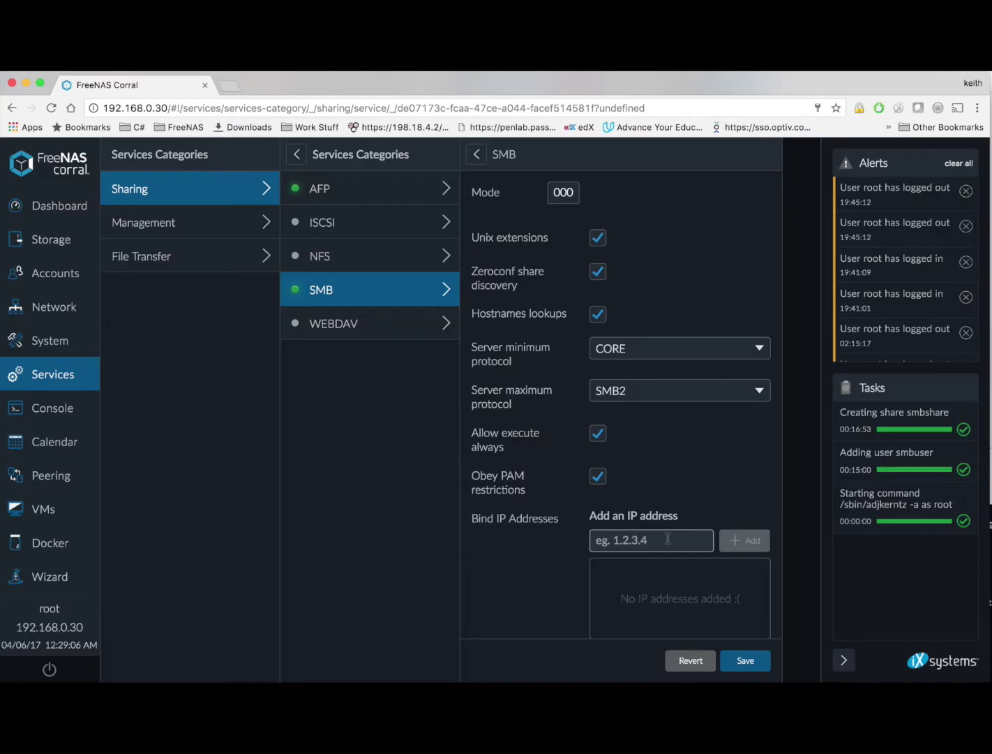
scroll(668, 538, "up", 2)
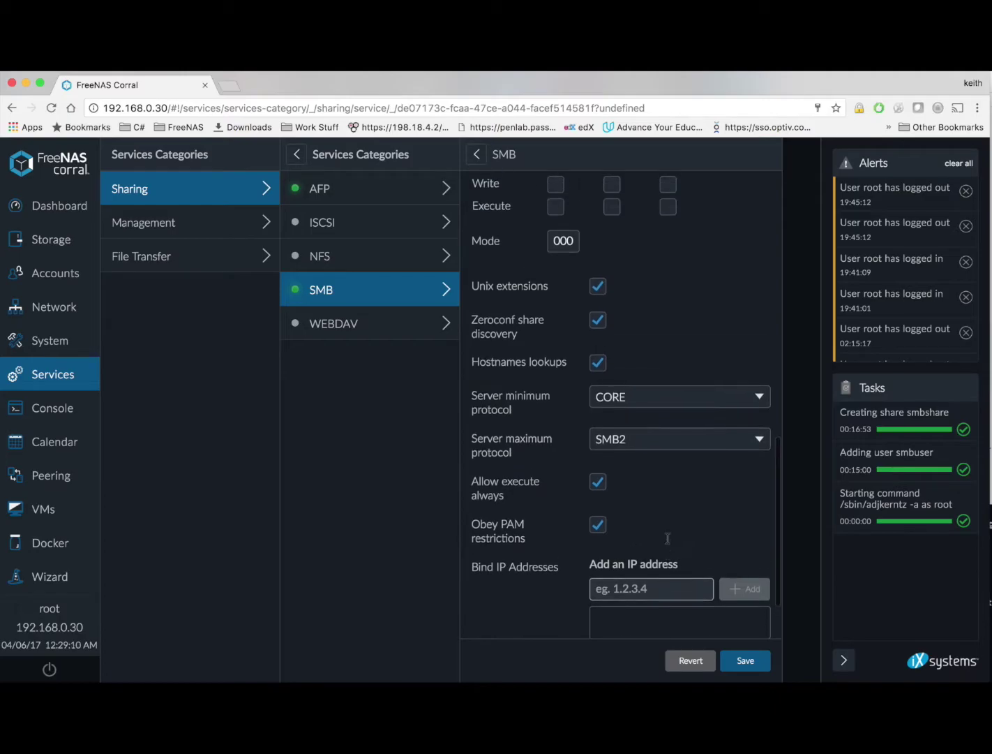
scroll(668, 543, "up", 15)
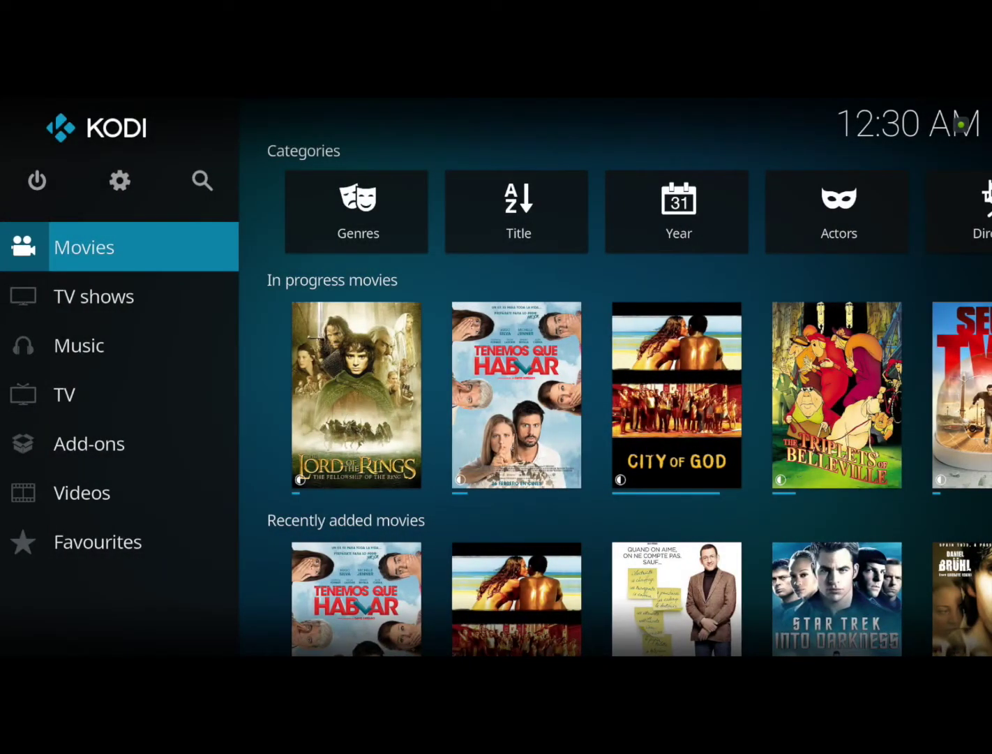
Step: Open Videos > Files in Kodi and move down to 'Add videos...'
key("Down")
key("Down")
key("Down")
key("Down")
key("Down")
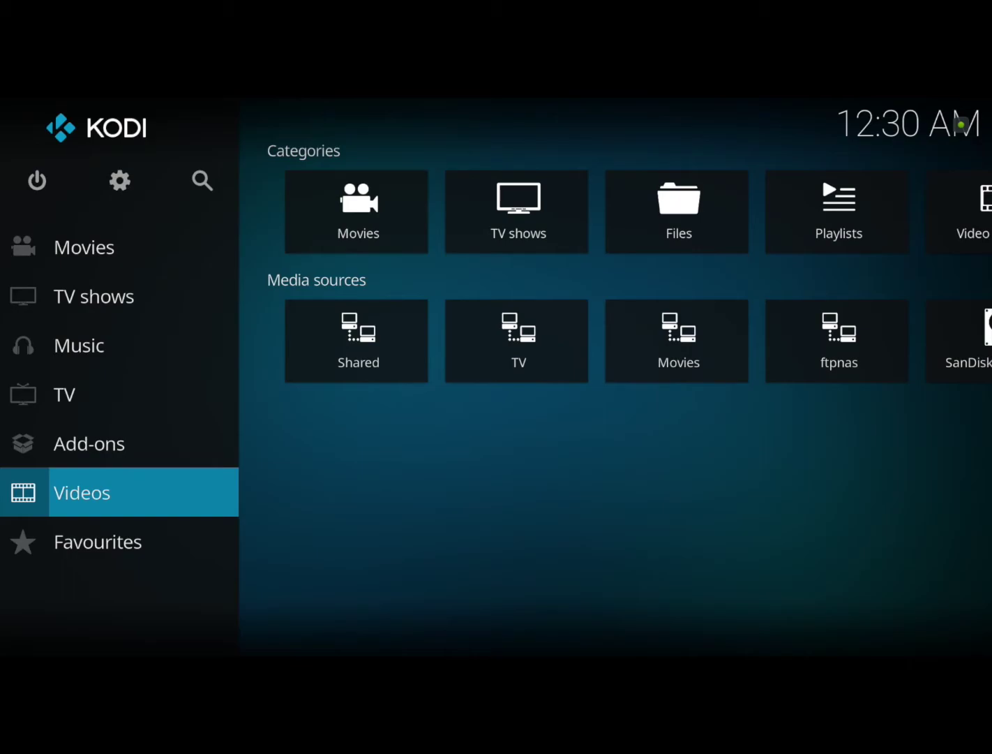
key("Return")
key("Down")
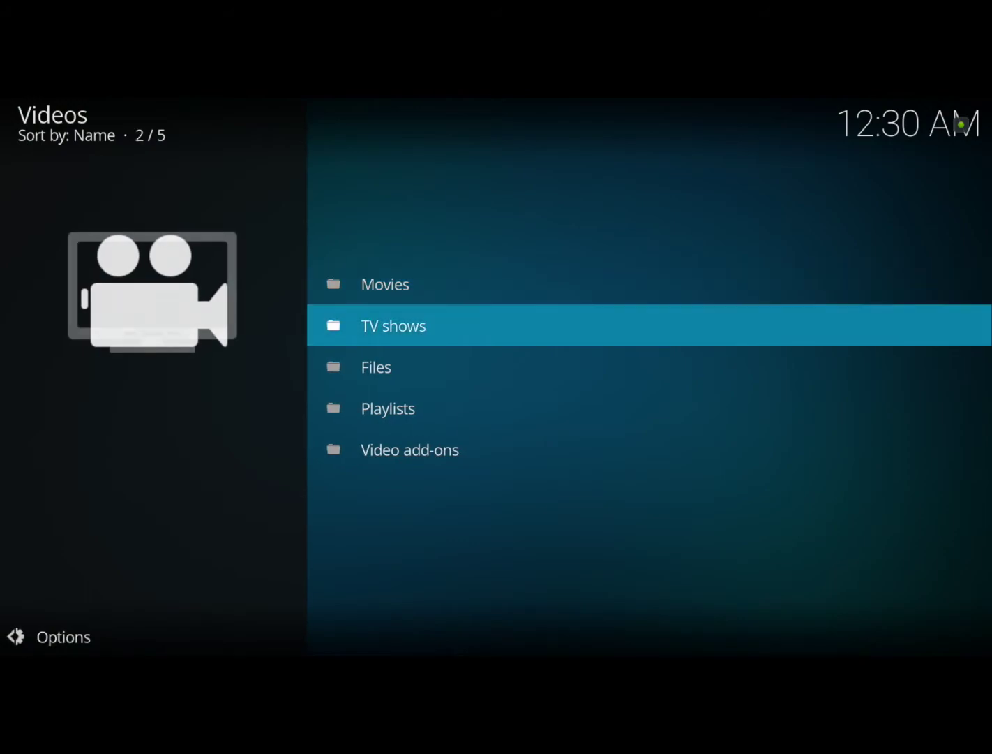
key("Down")
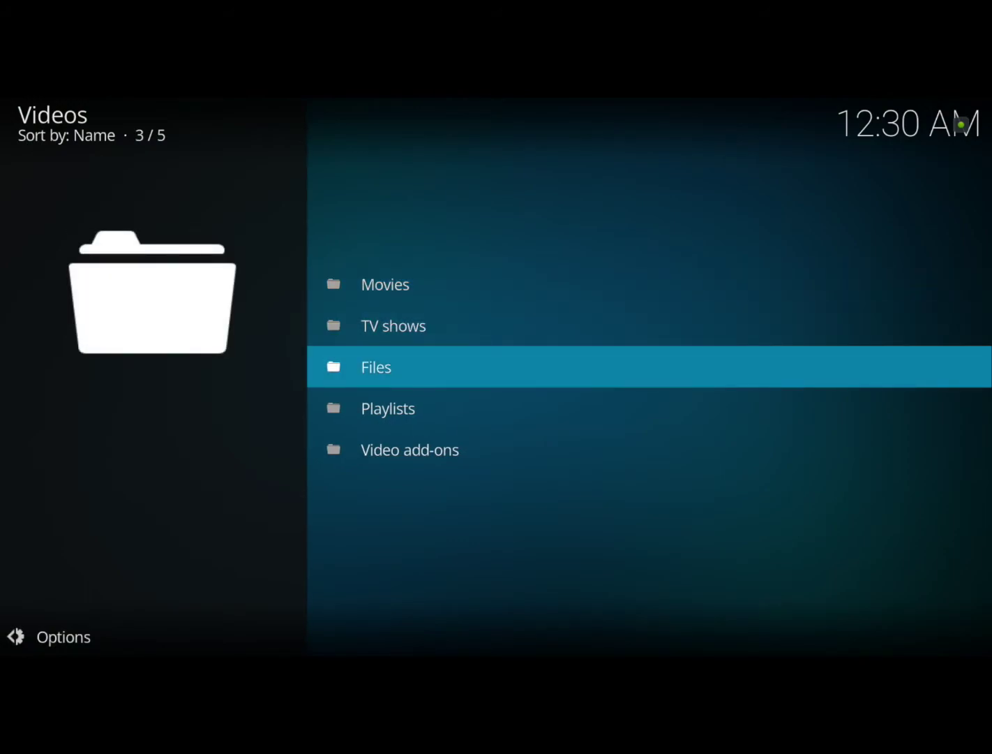
key("Return")
key("Down")
key("Down")
key("Down")
key("Down")
key("Down")
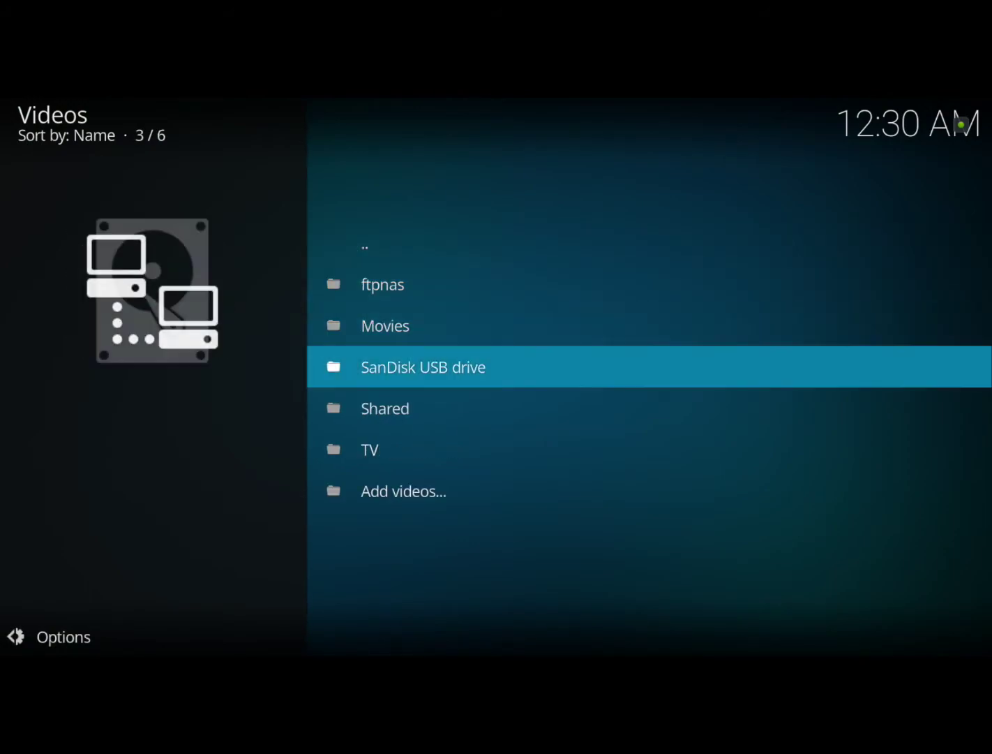
key("Down")
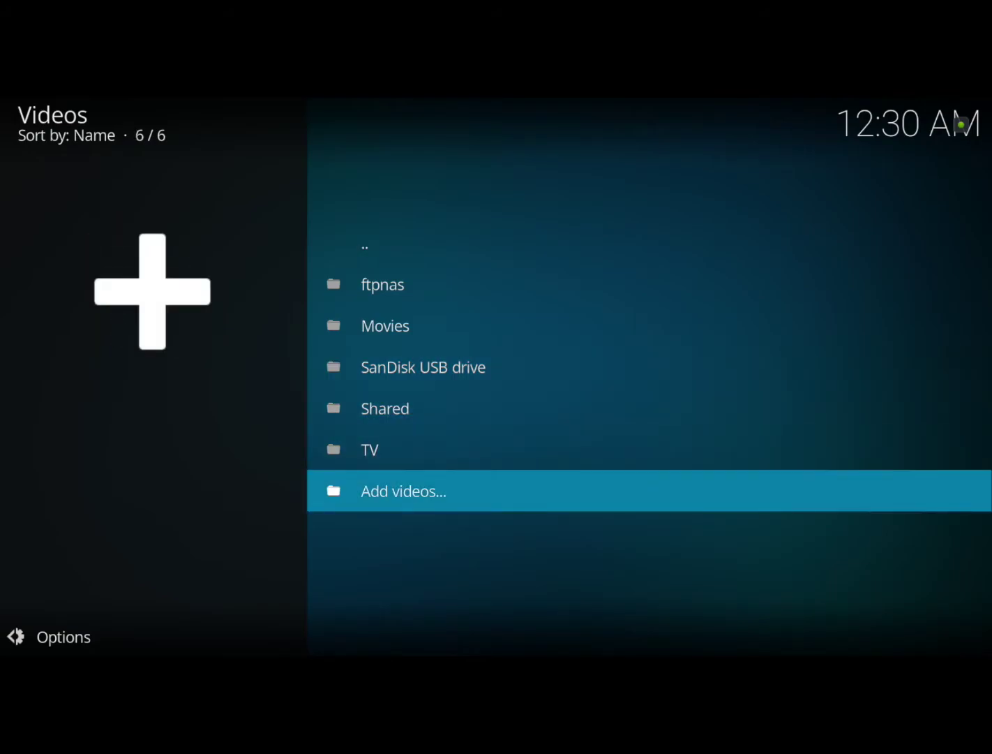
Step: Start a new video source, browse for a new share, and open Add network location
key("Return")
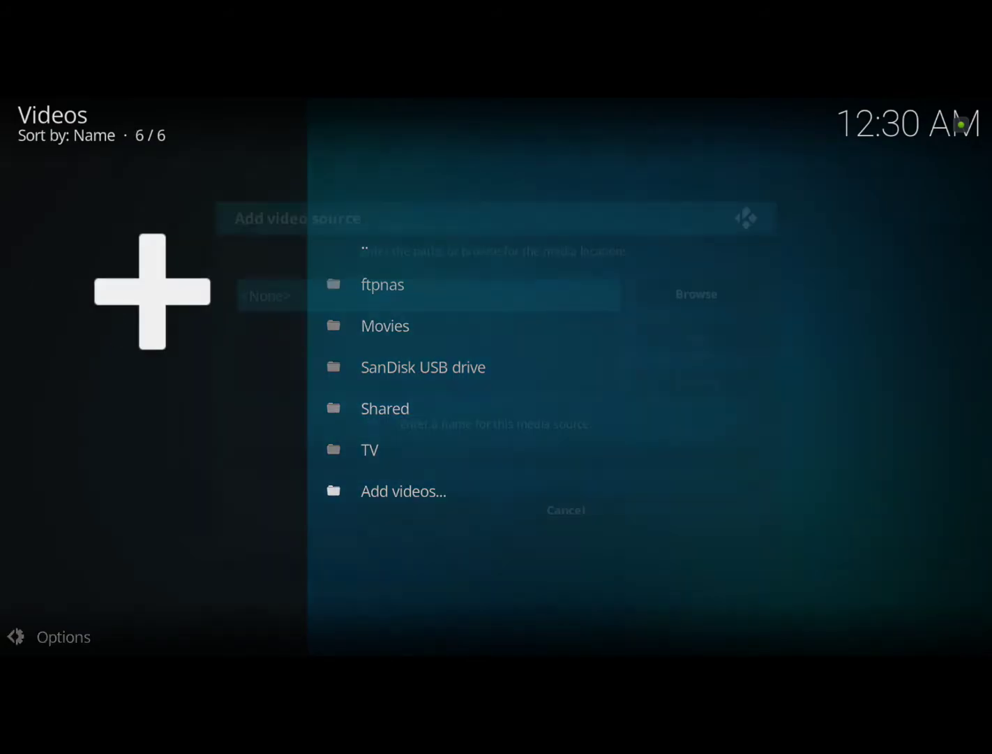
key("Right")
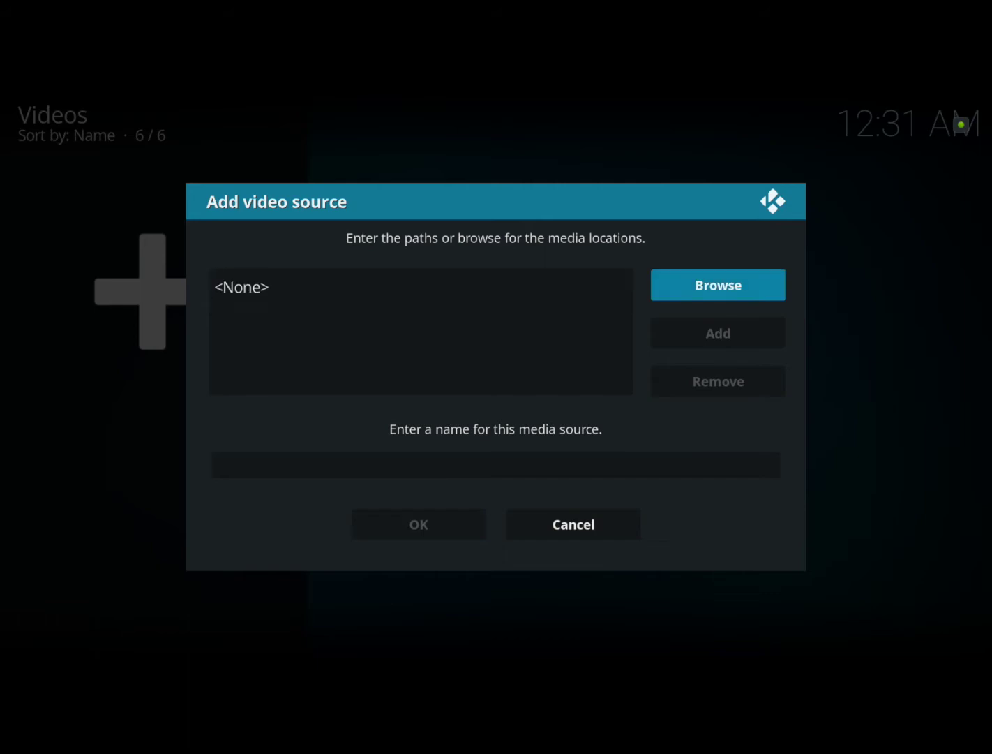
key("Return")
key("Down")
key("Down")
key("Down")
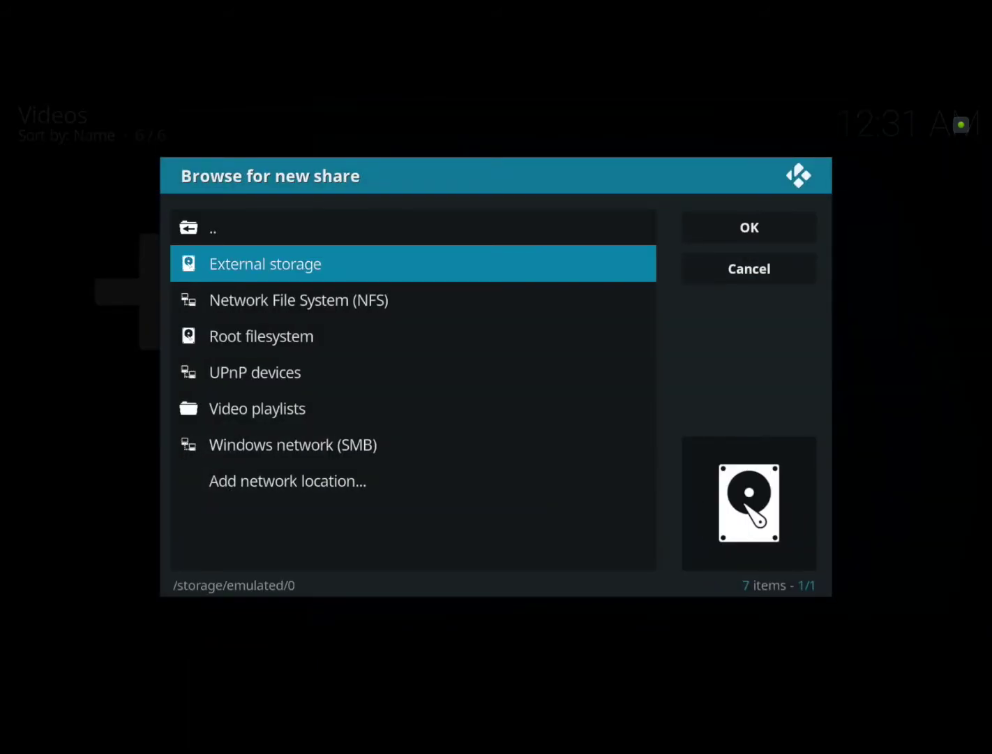
key("Down")
key("Down")
key("Down")
key("Down")
key("Return")
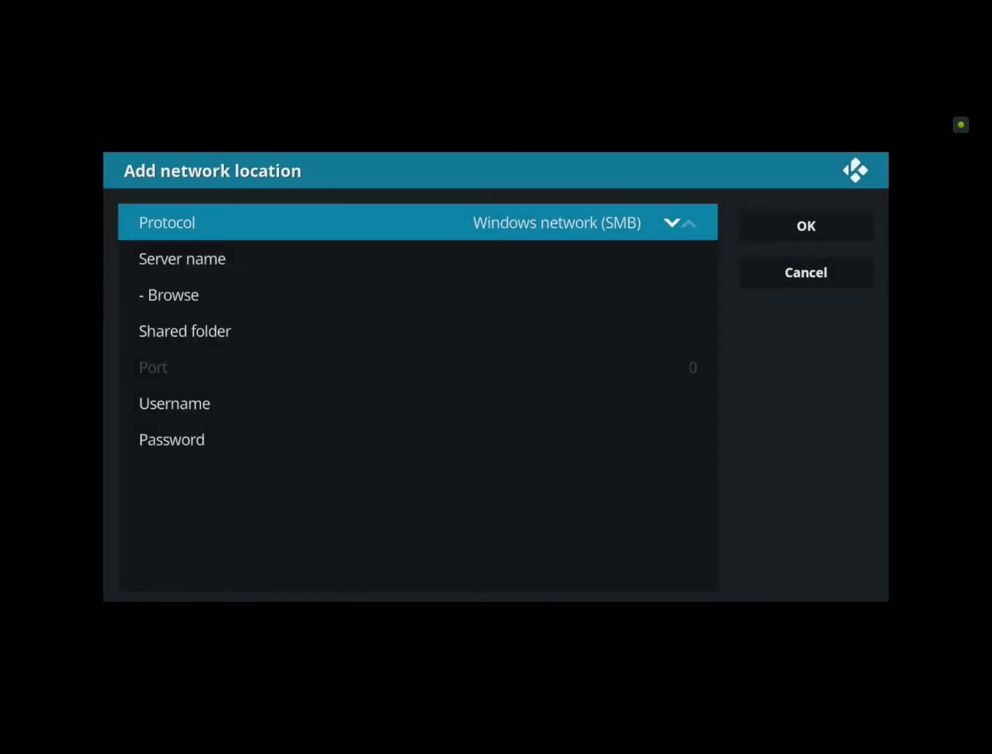
Step: Cancel the network location form and browse Windows network (SMB) > WORKGROUP > FREENAS to smbshare
key("Down")
key("Down")
key("Down")
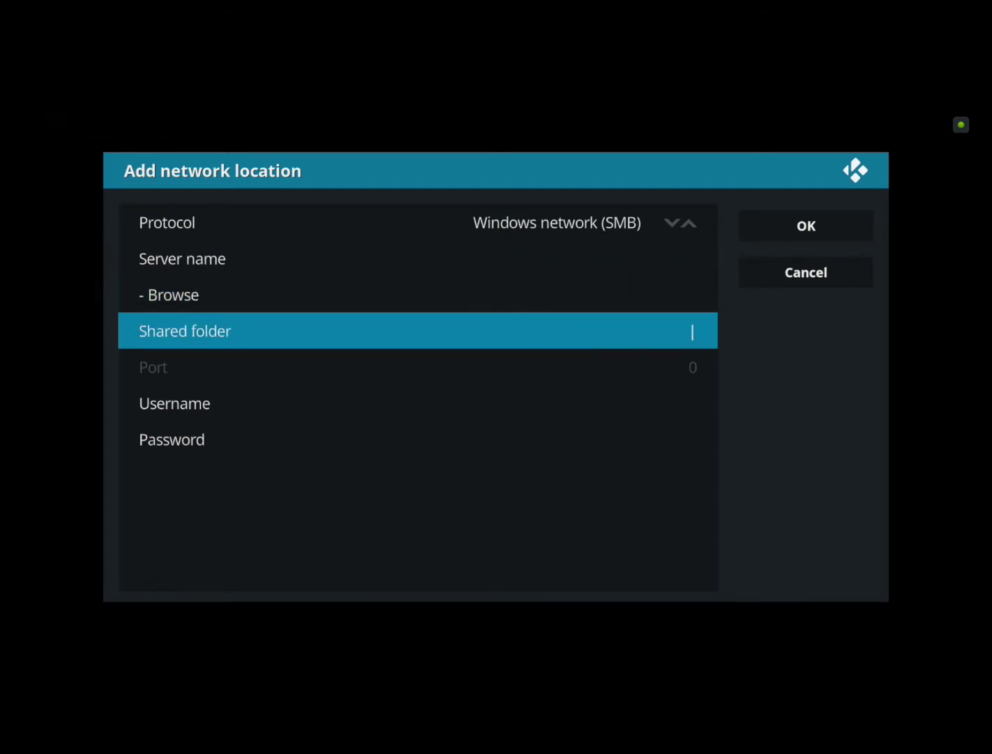
key("Up")
key("Up")
key("Up")
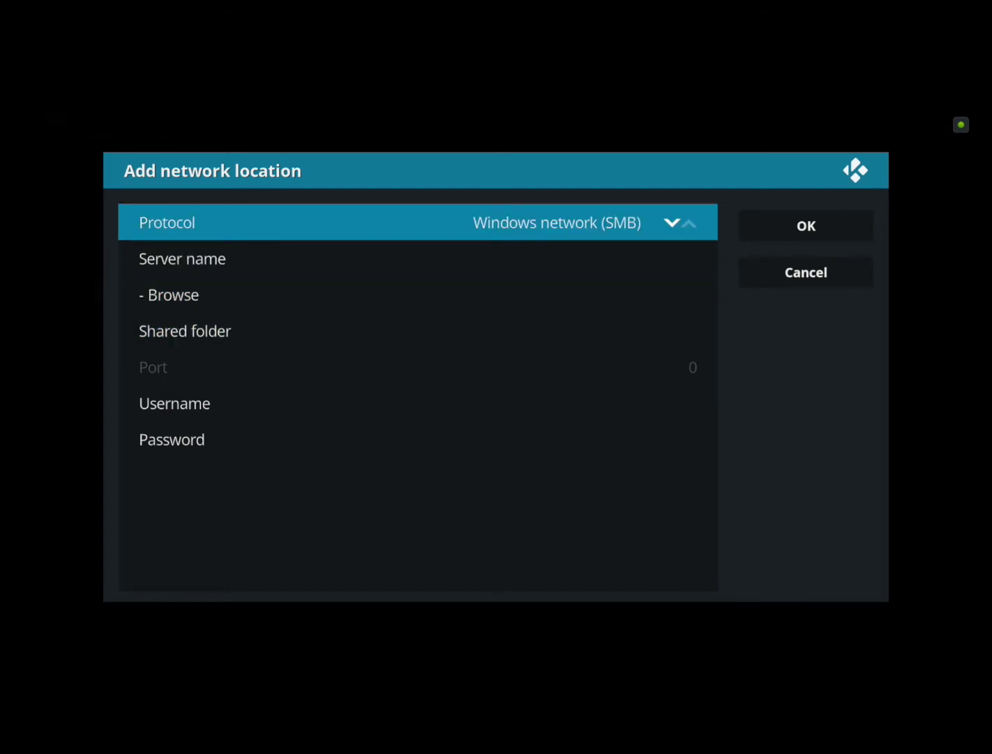
key("Escape")
key("Up")
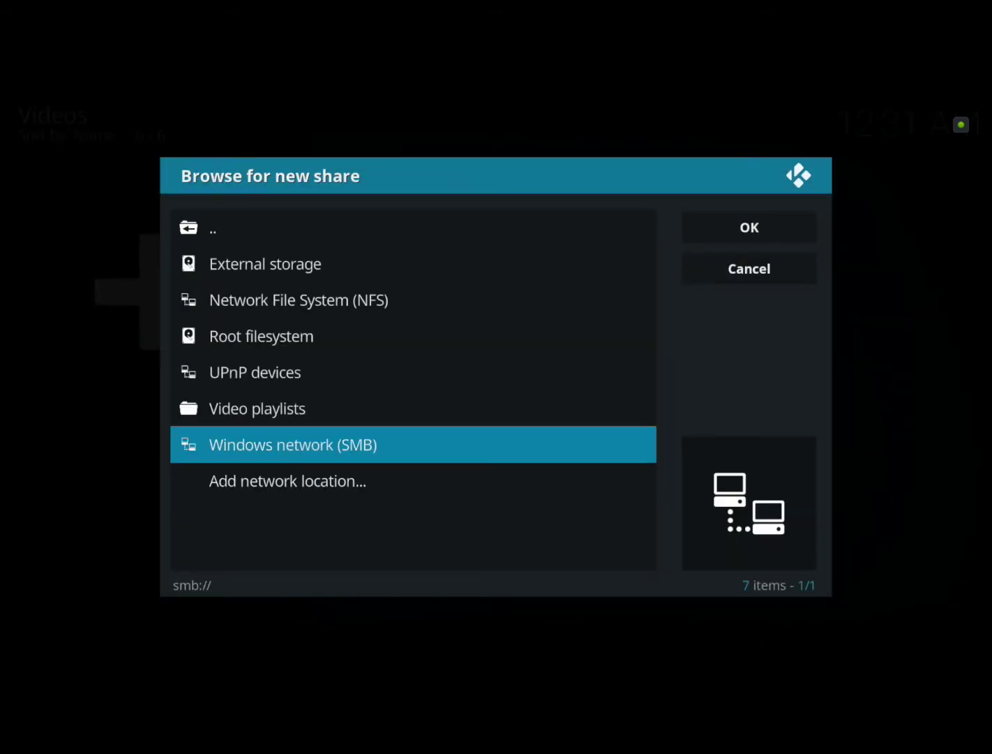
key("Return")
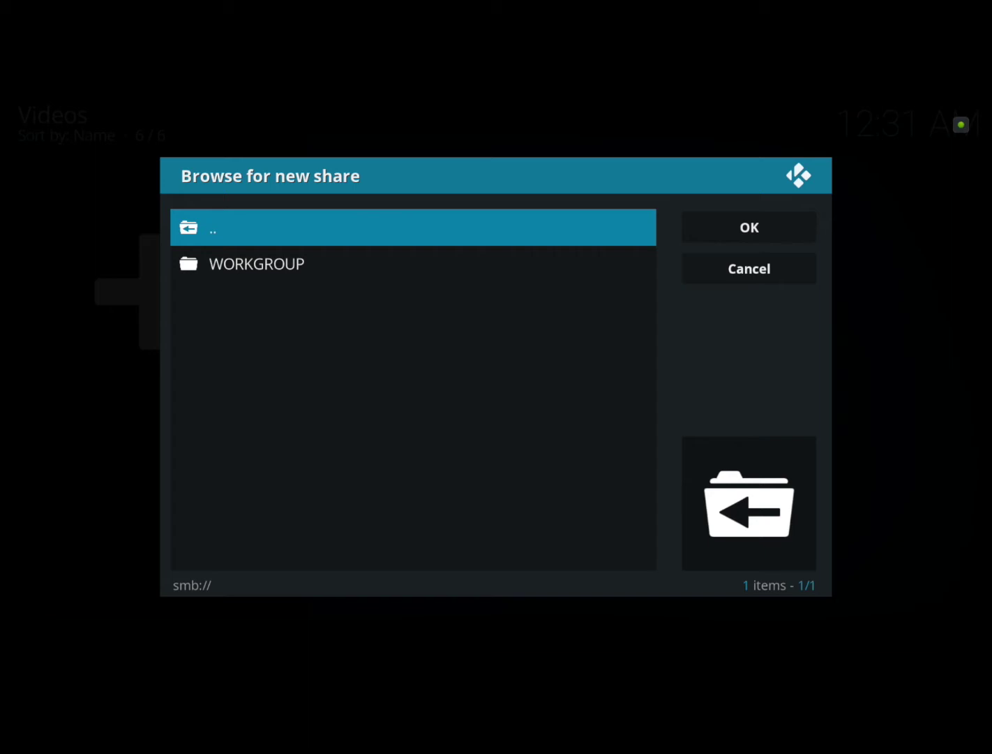
key("Down")
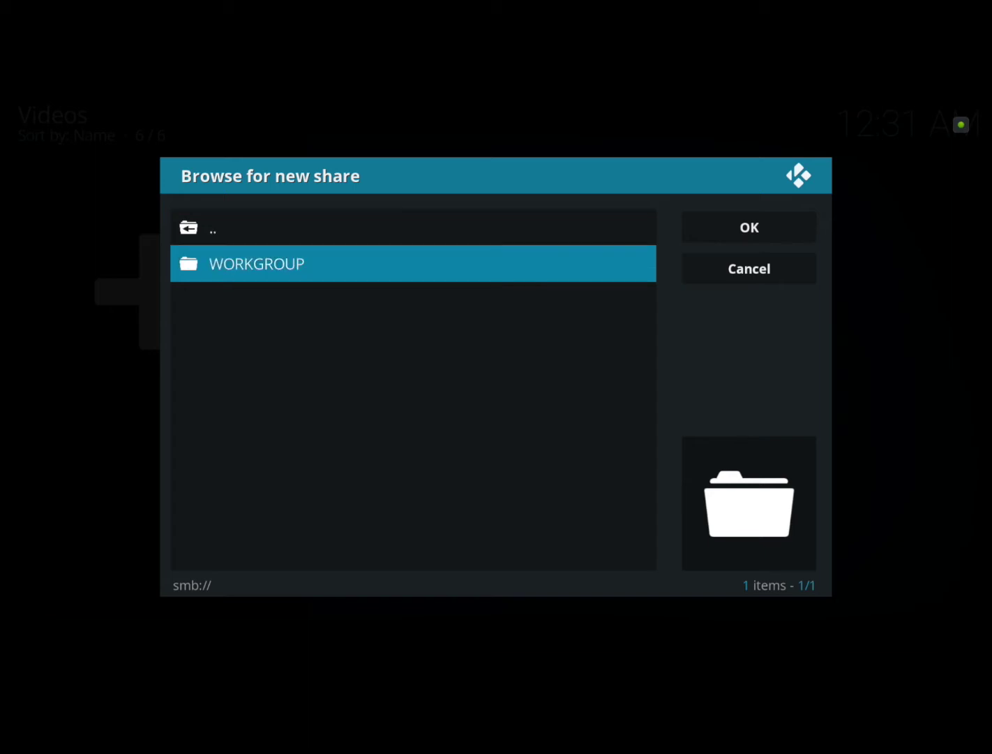
key("Return")
key("Down")
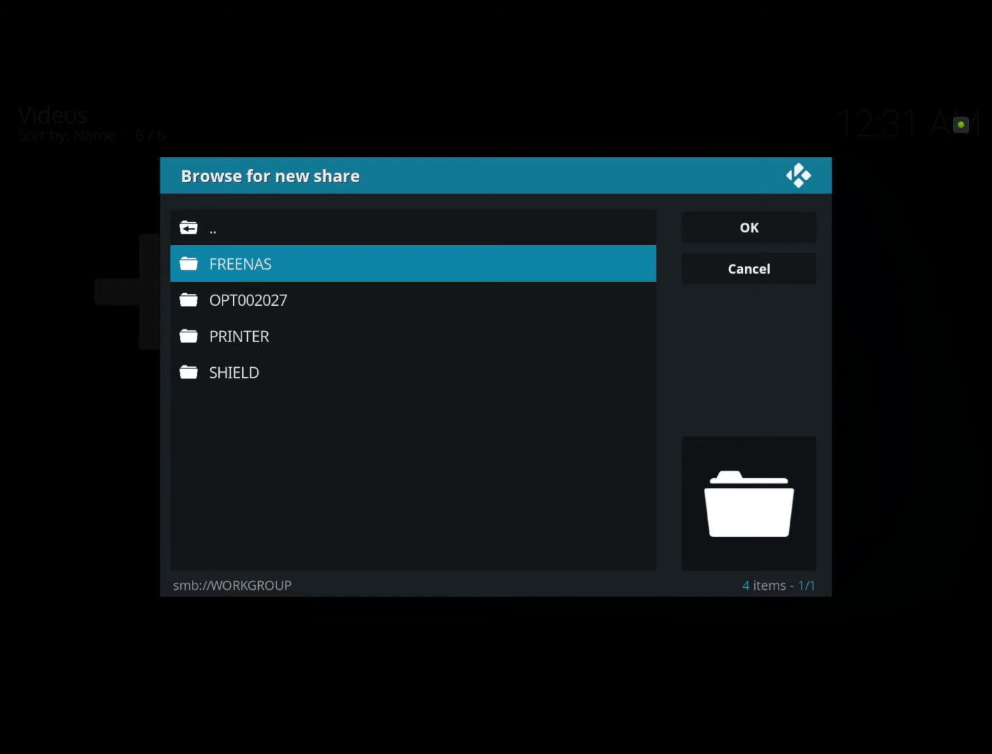
key("Return")
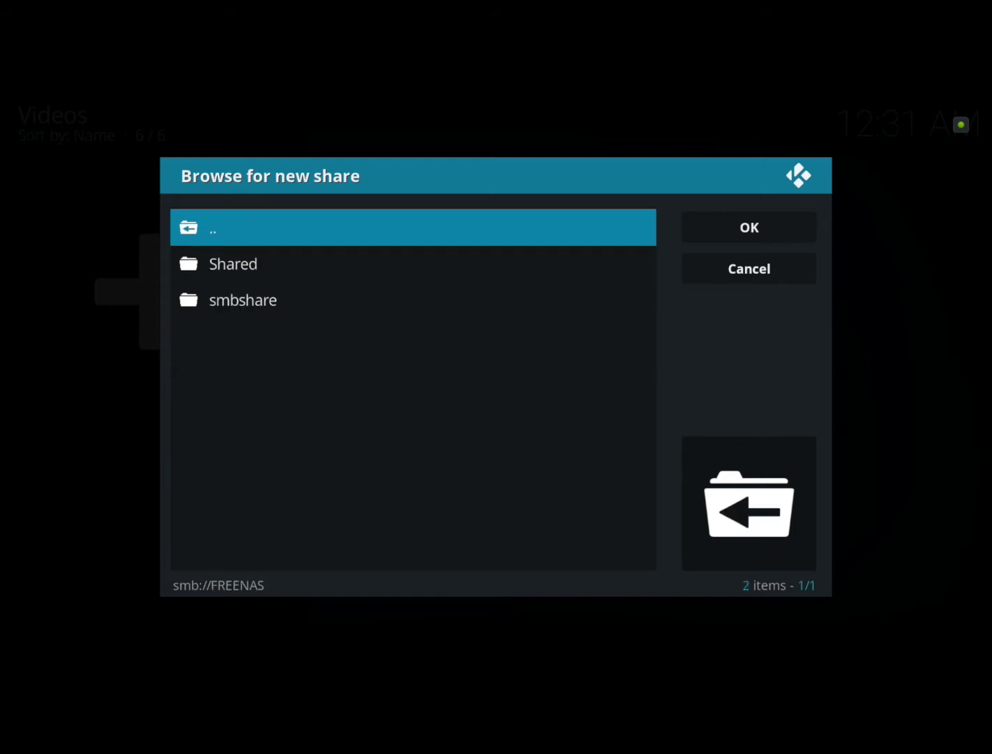
key("Down")
key("Down")
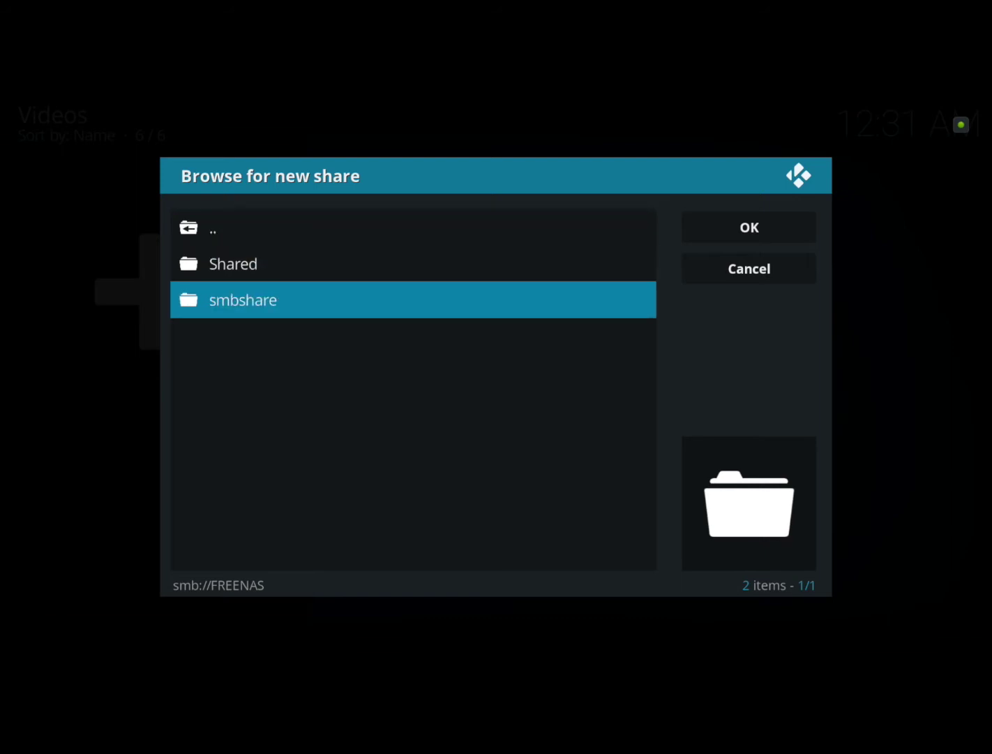
Step: Choose smbshare and enter the share's username in the credentials prompt
key("Return")
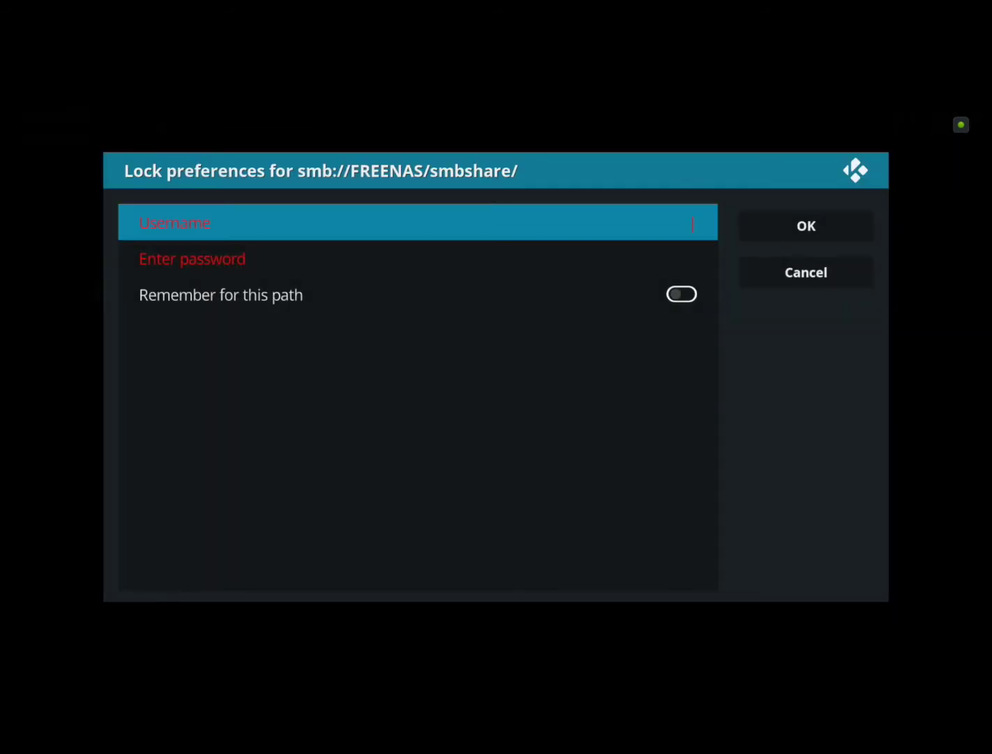
key("Right")
key("Left")
key("Return")
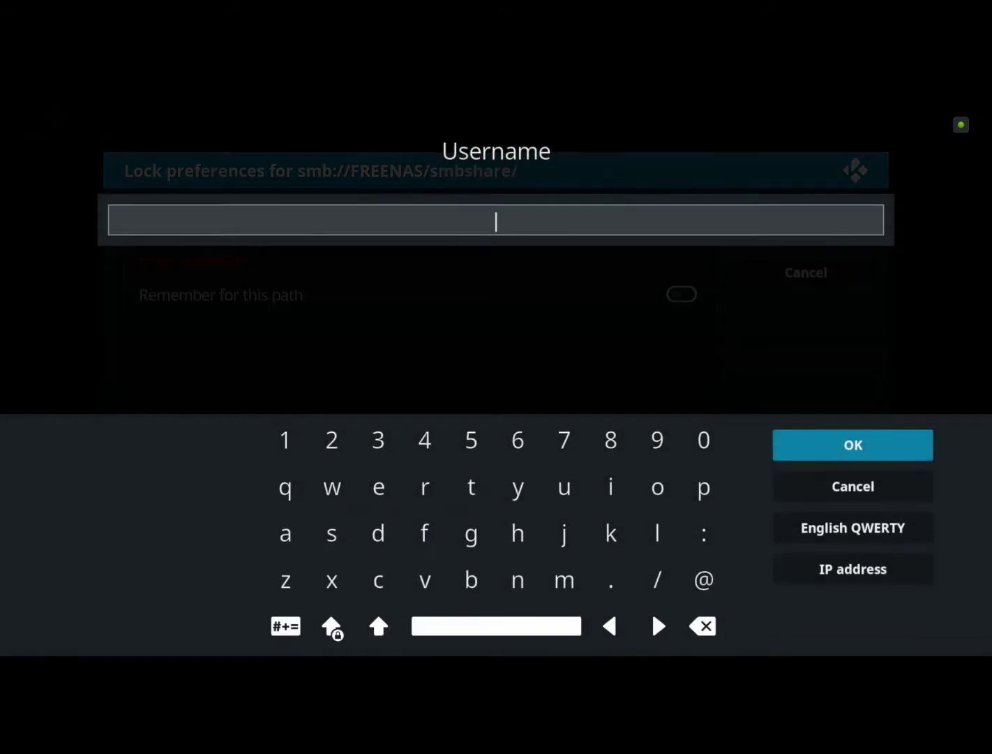
key("Right")
key("Down")
type("s")
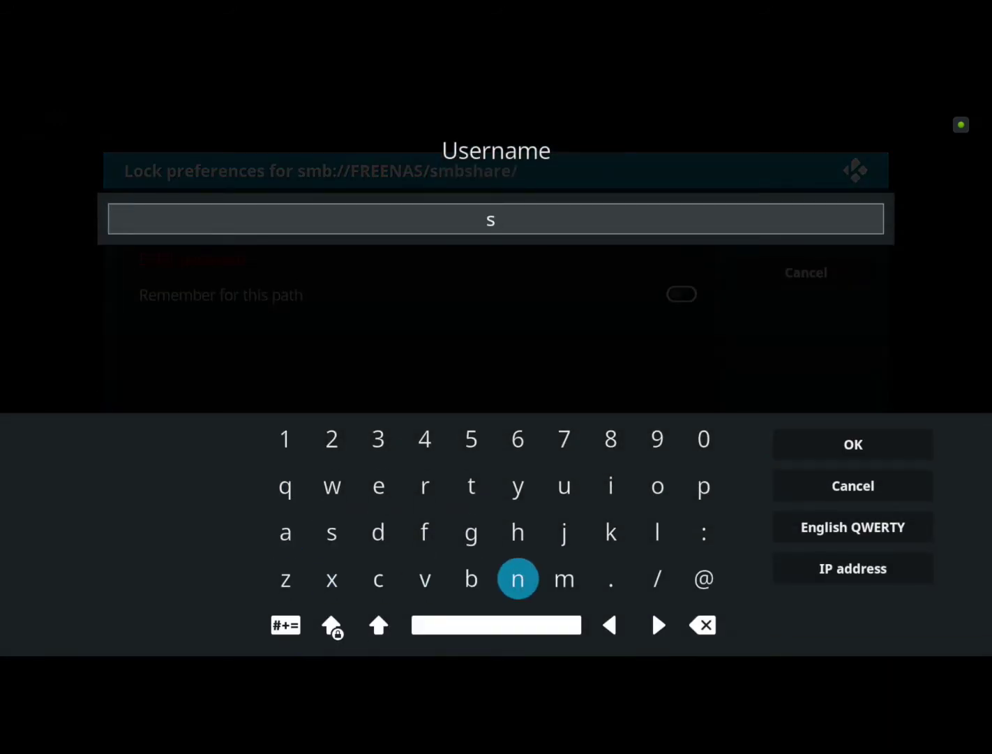
type("mbuser")
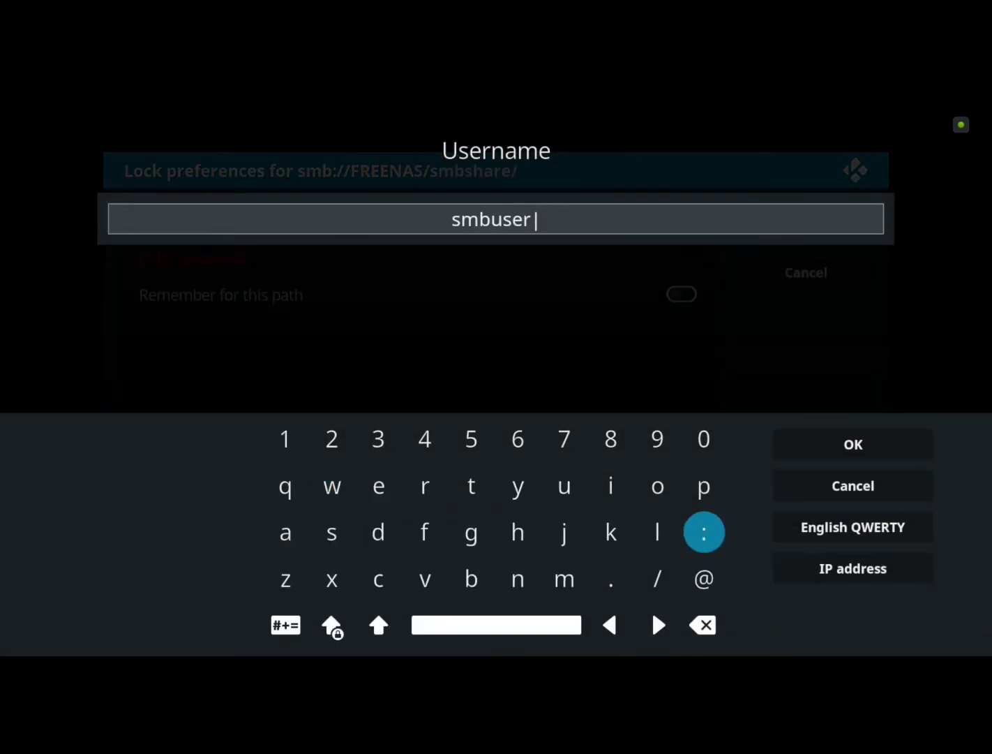
Step: Enter the share's password in the password field
key("Right")
key("Return")
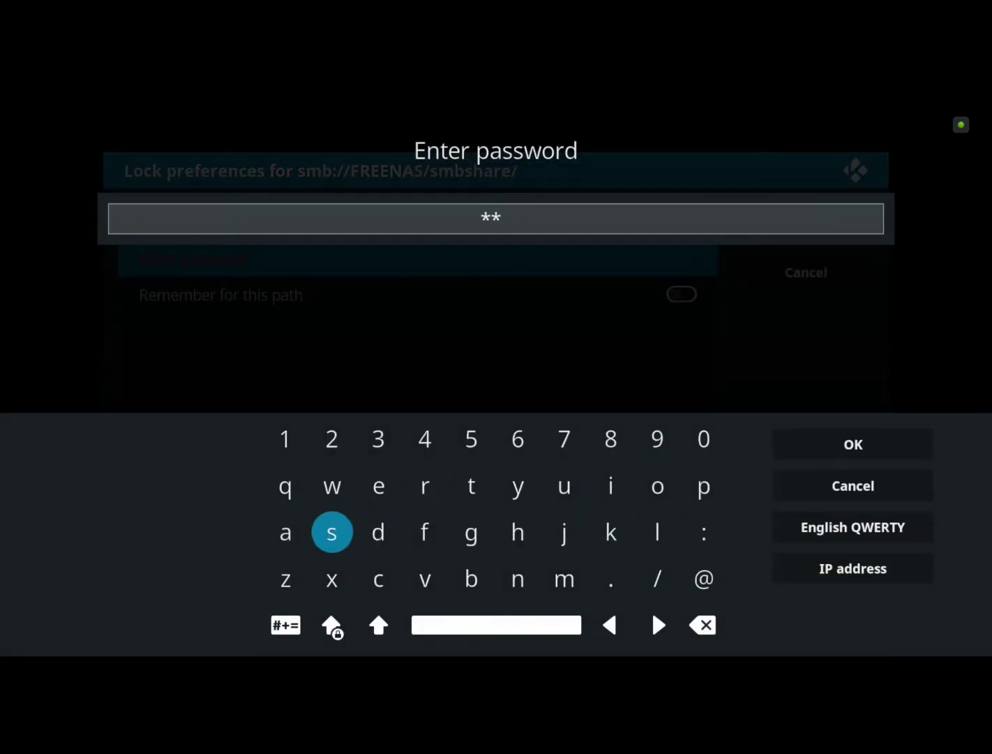
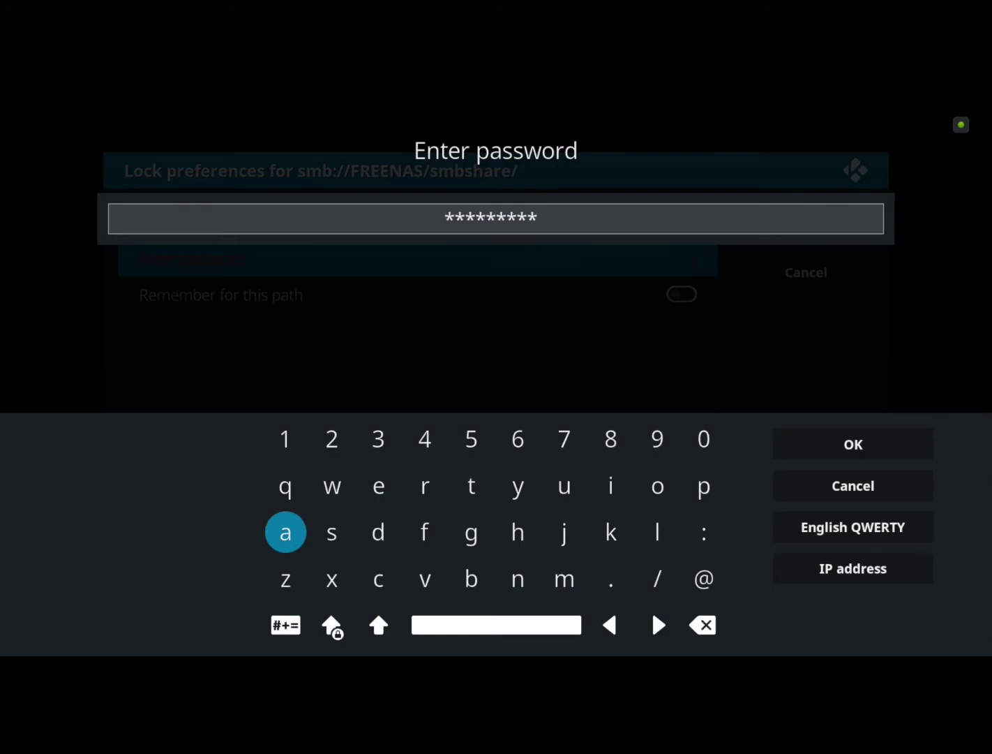
key("Return")
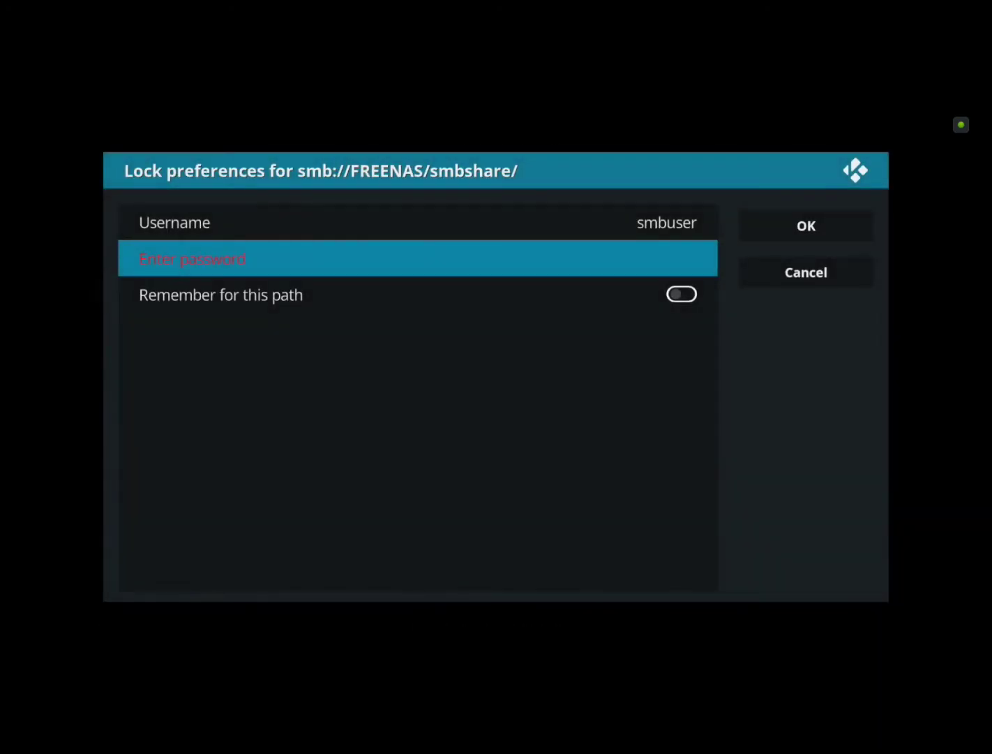
Step: Turn on Remember for this path and confirm the credentials to open smbshare
key("Right")
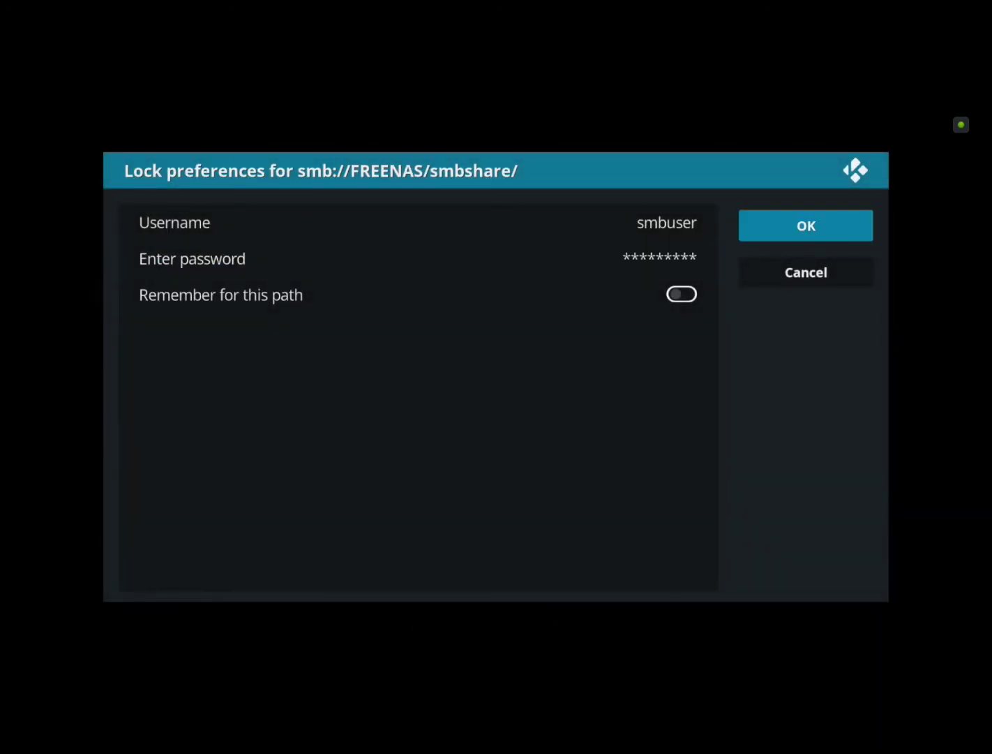
key("Left")
key("Down")
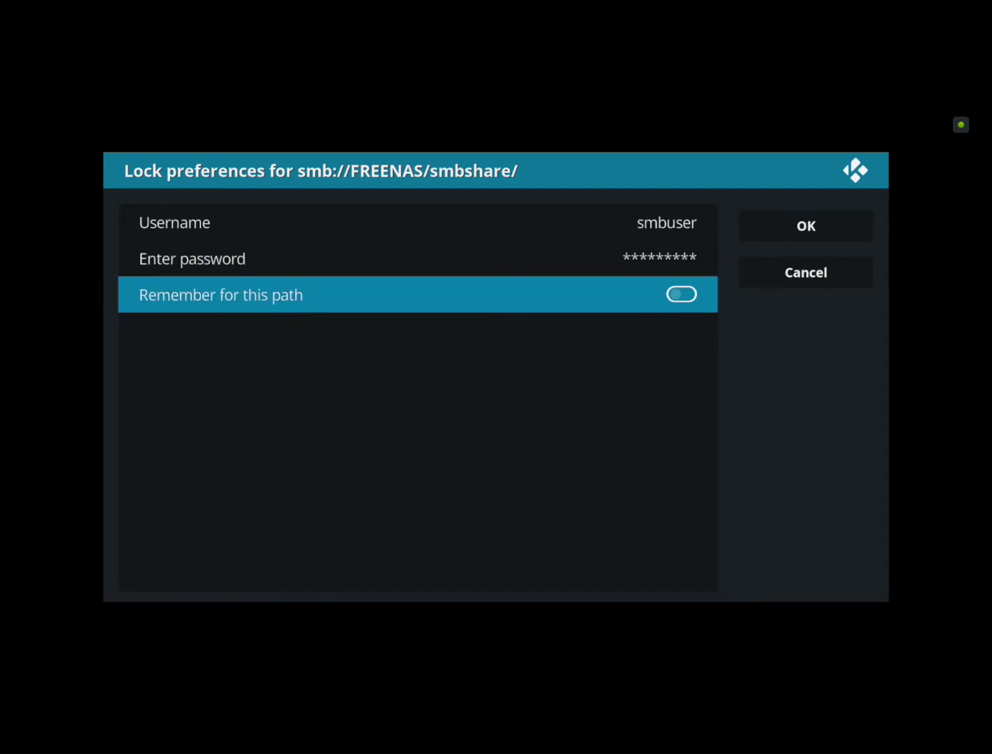
key("Return")
key("Right")
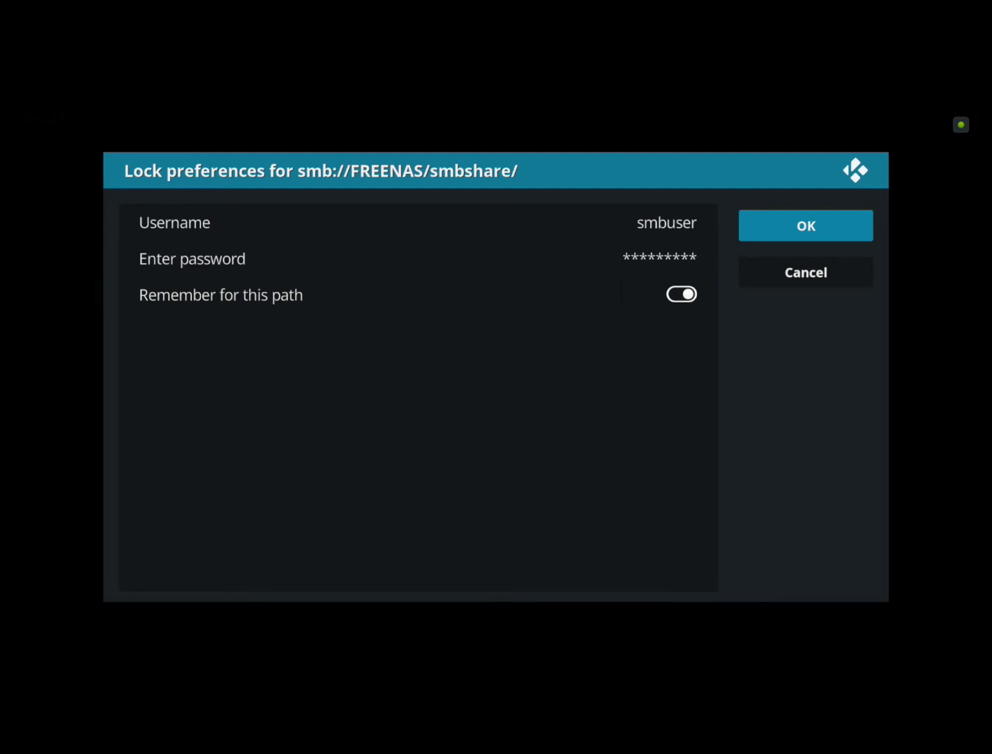
key("Return")
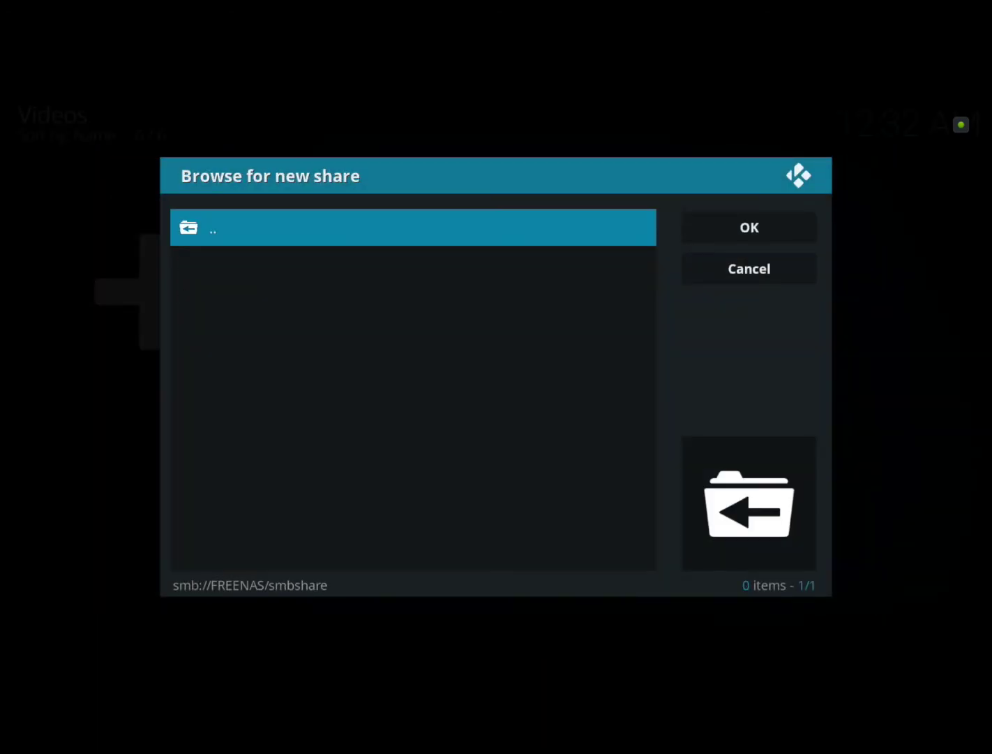
Step: Accept smb://FREENAS/smbshare/ as the location, keeping the source name smbshare
key("Right")
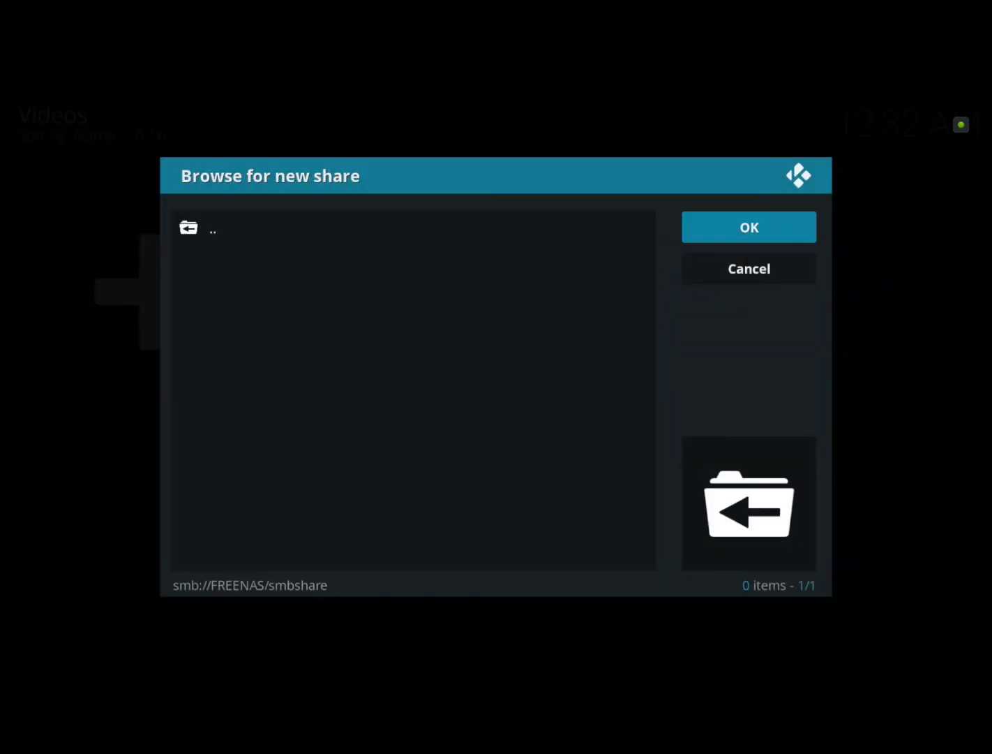
key("Return")
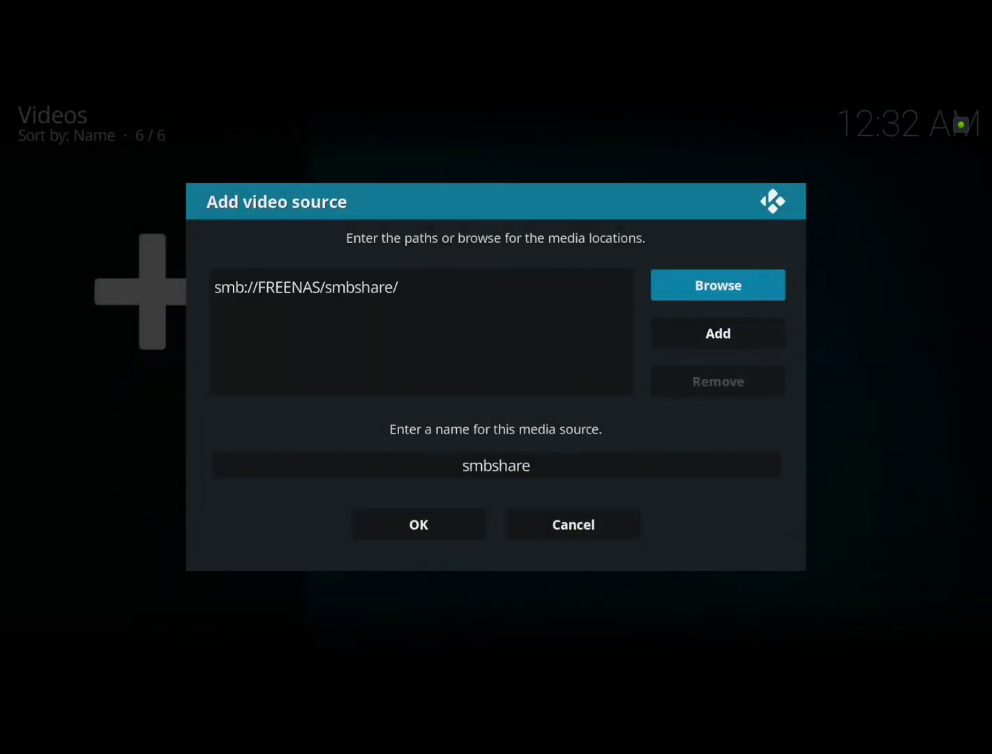
key("Down")
key("Down")
key("Down")
key("Up")
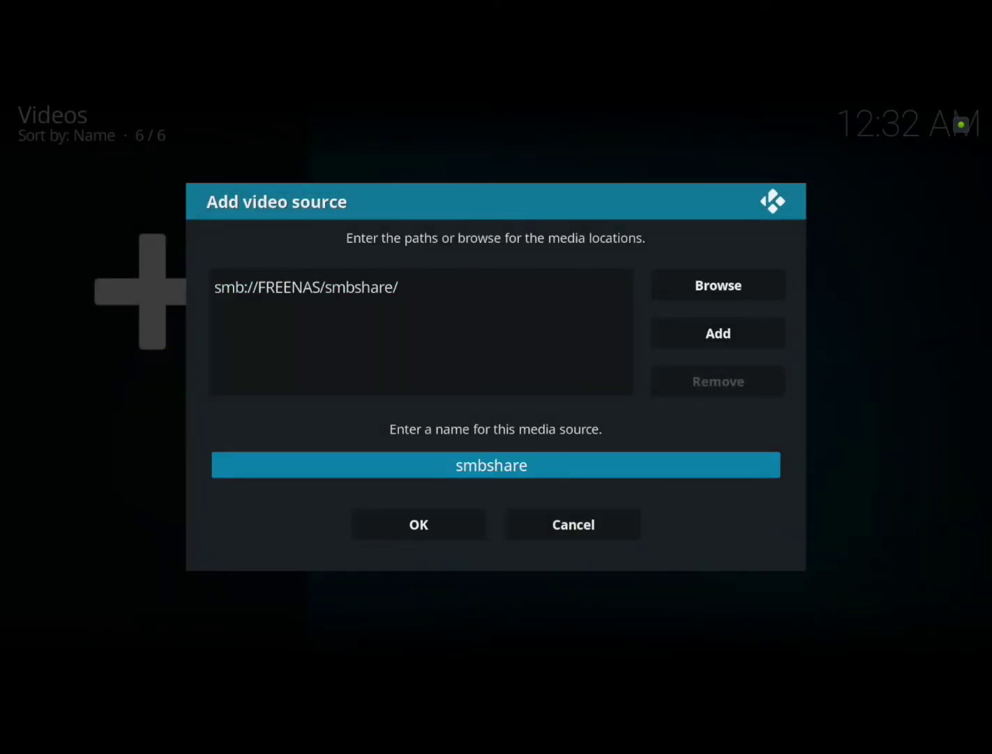
key("Down")
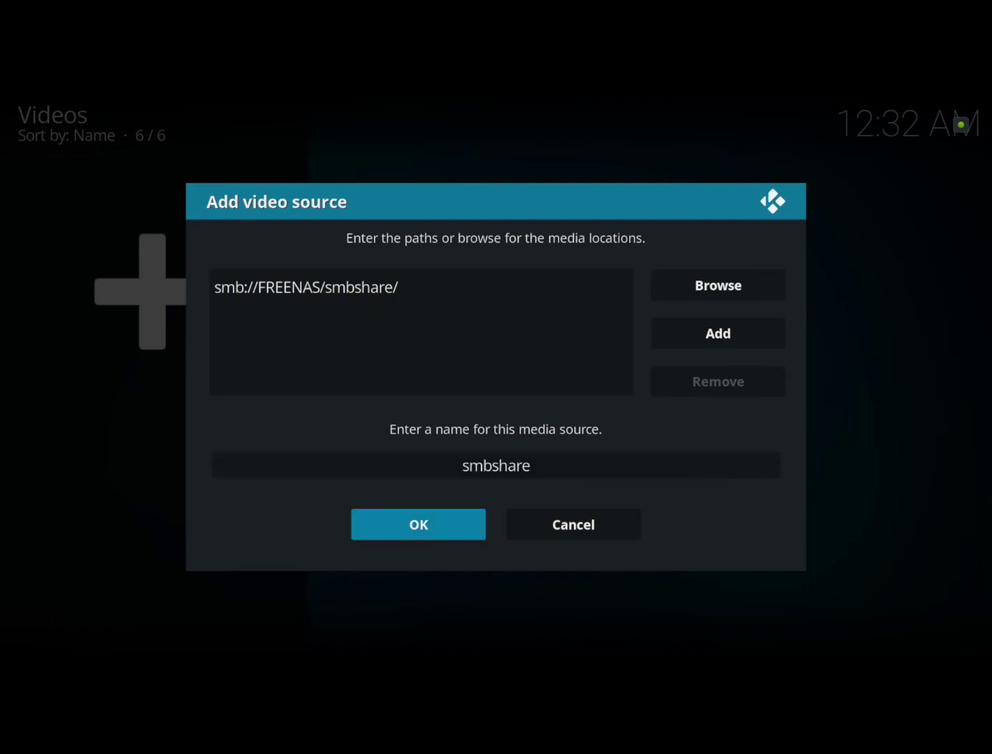
Step: Save the smbshare source and turn on Exclude selected folder from scans
key("Return")
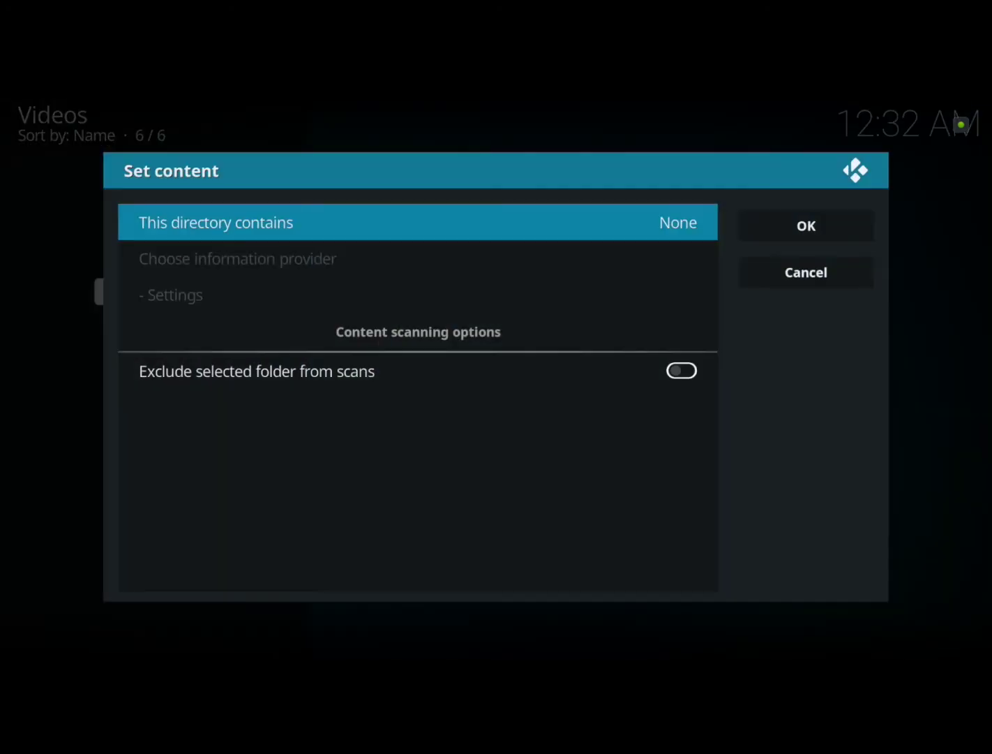
key("Down")
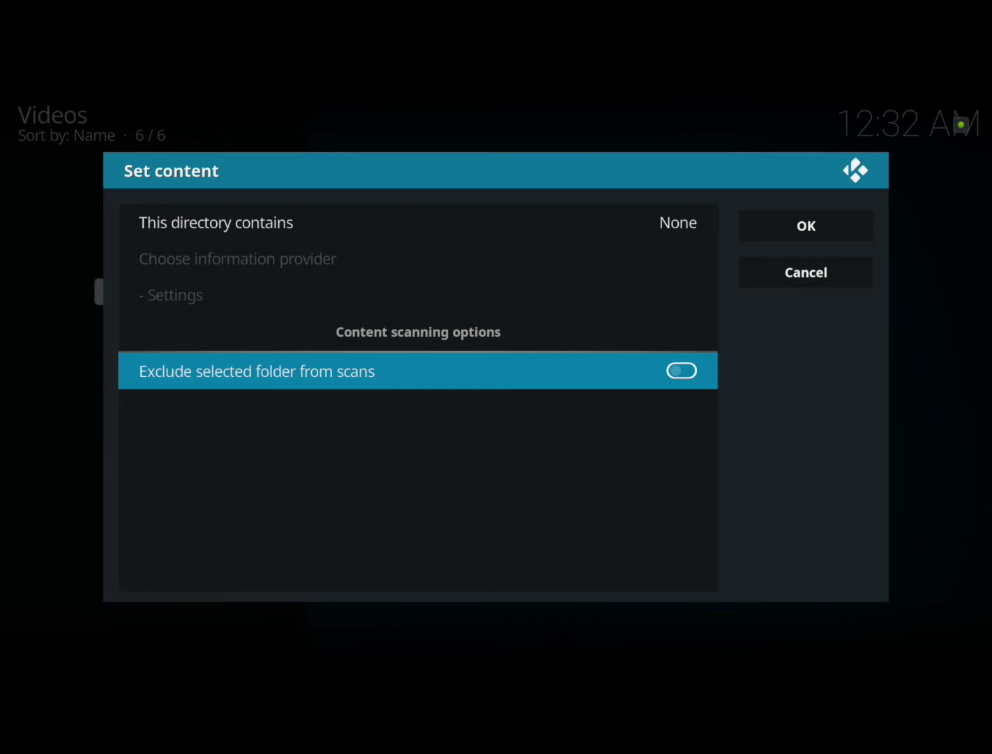
key("Up")
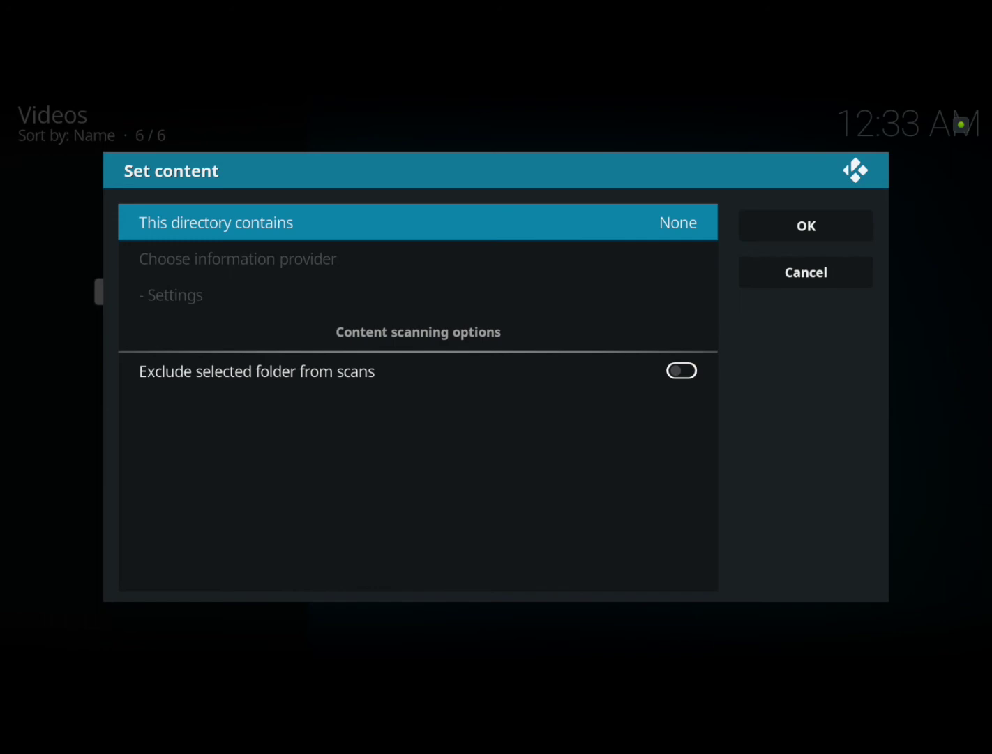
key("Down")
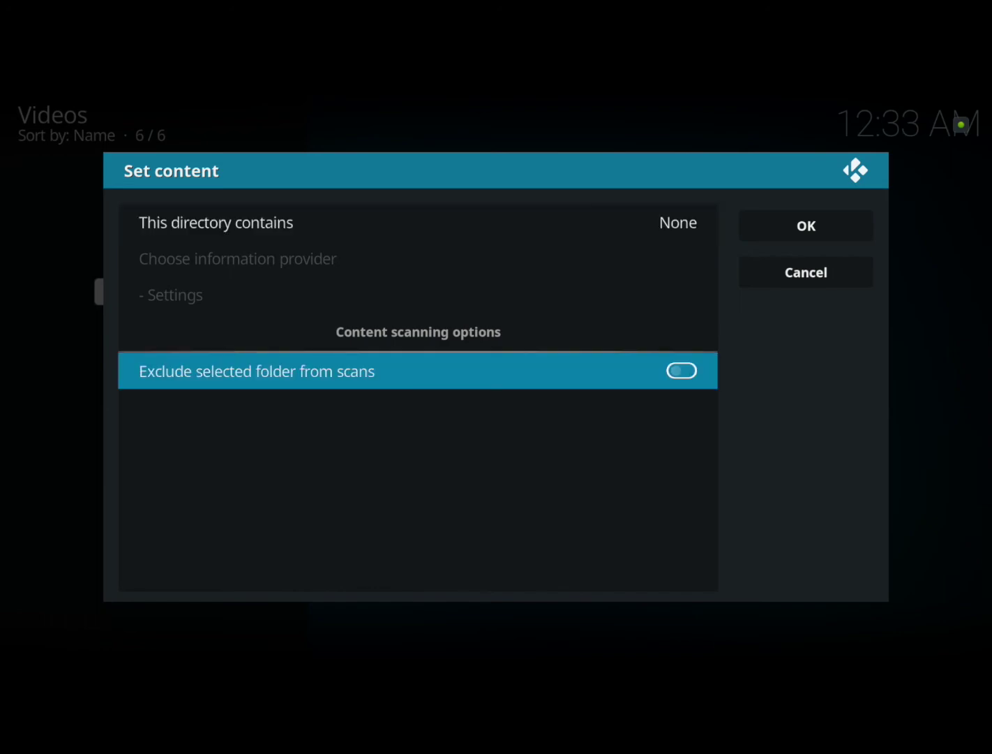
key("Return")
Step: Confirm the content settings and answer Yes to unassigning the content
key("Up")
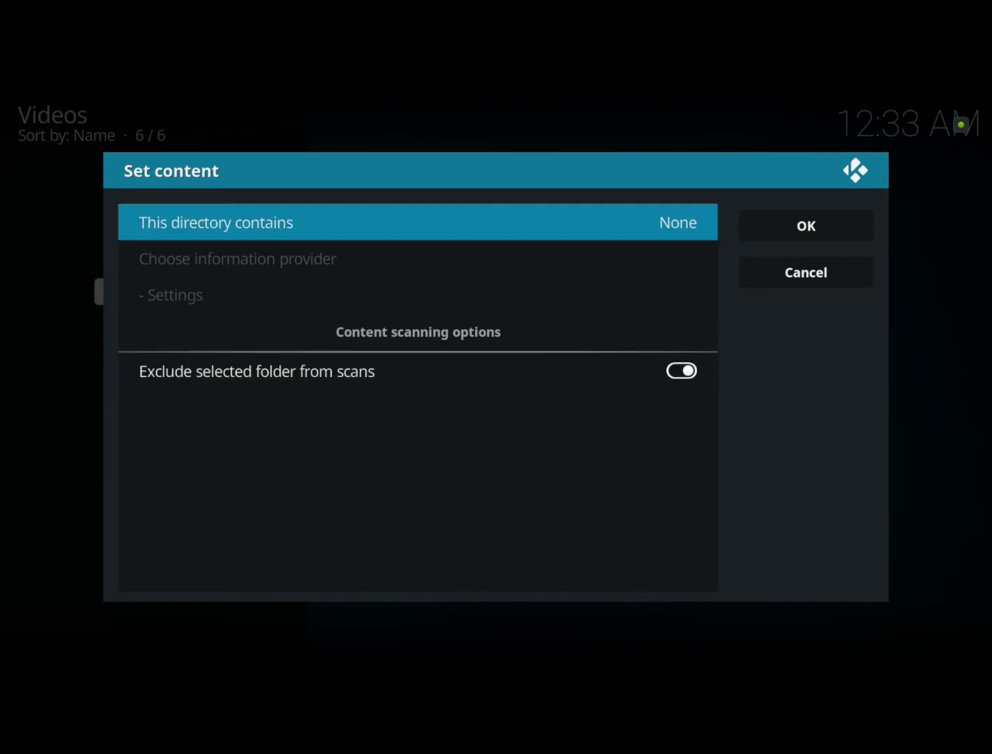
key("Right")
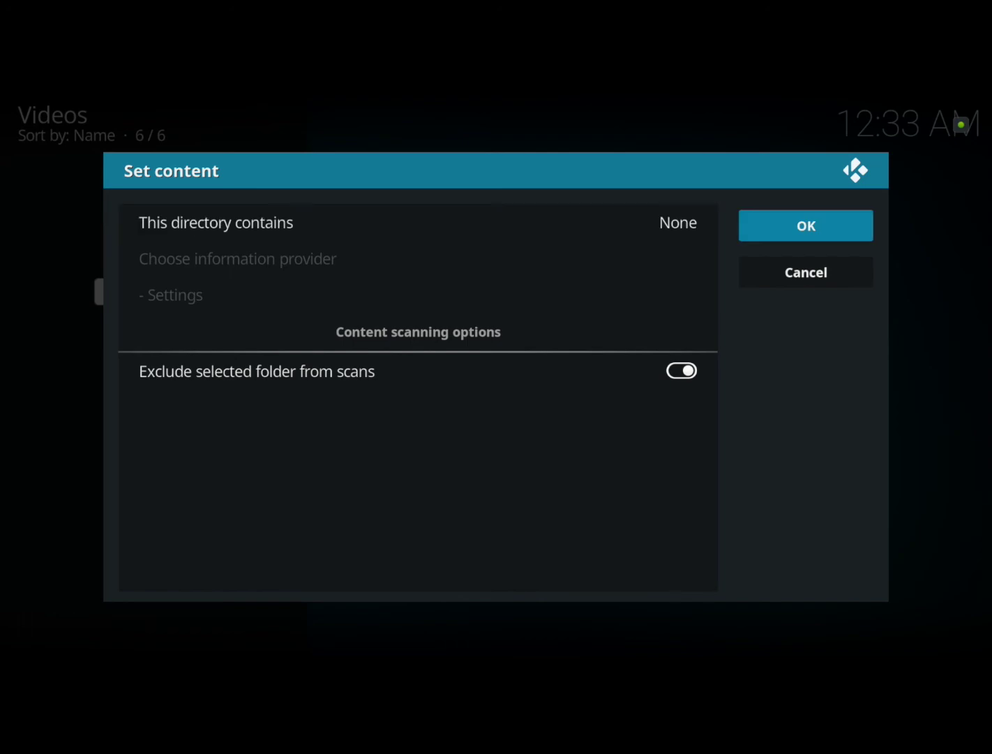
key("Return")
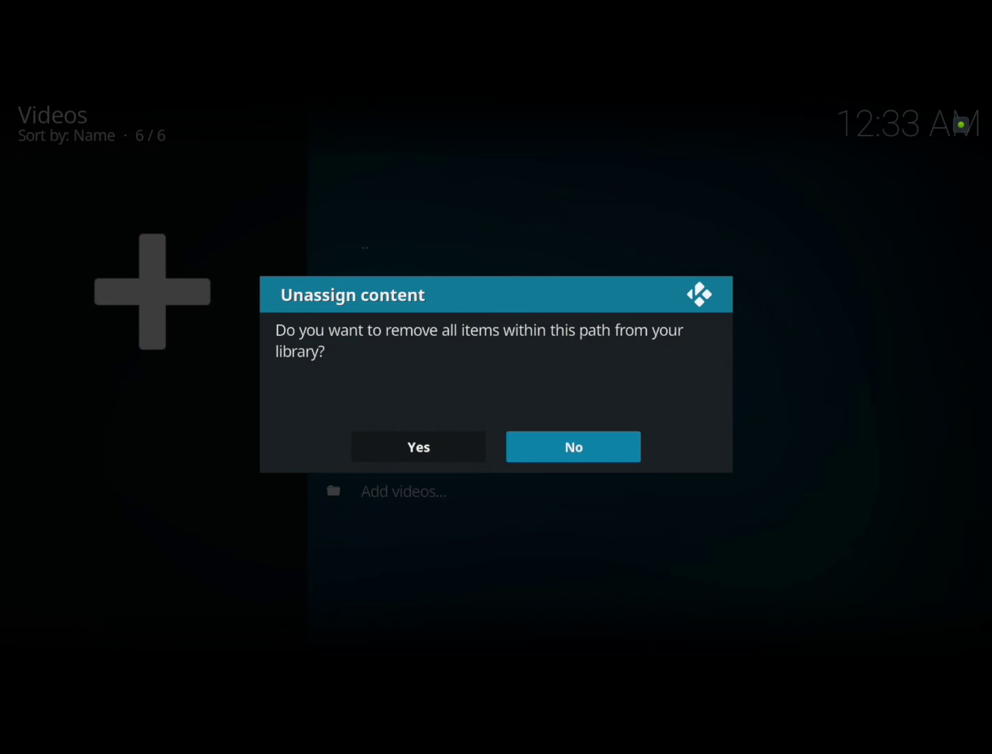
key("Left")
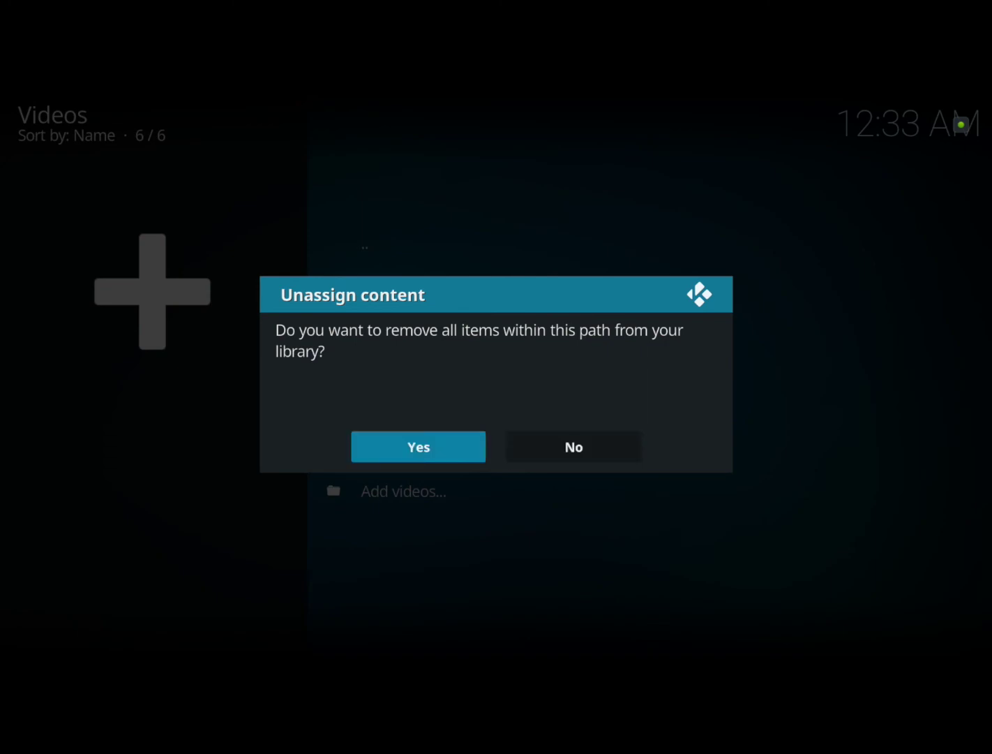
key("Return")
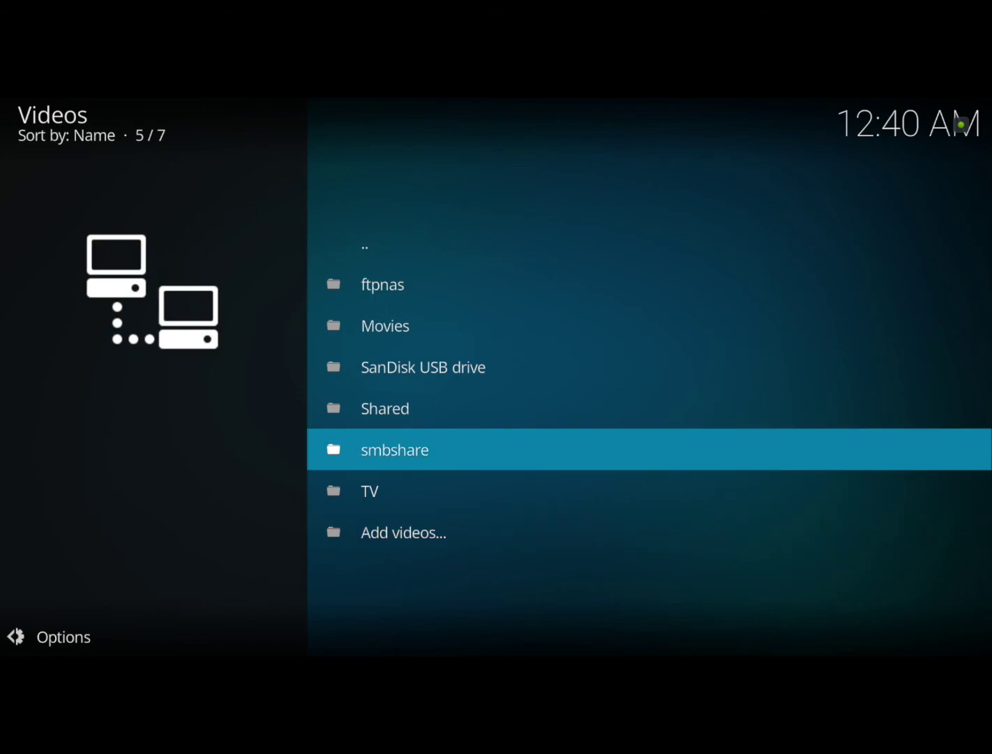
Step: Play GOPR0048.MP4 from smbshare, then return to the Videos source list
key("Return")
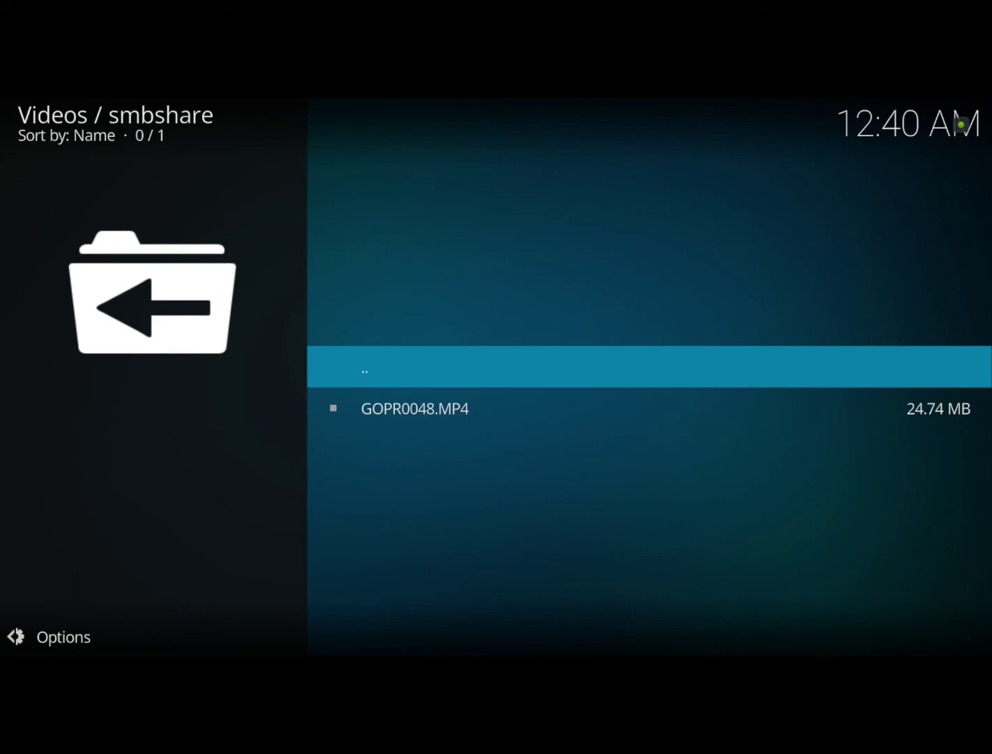
key("Down")
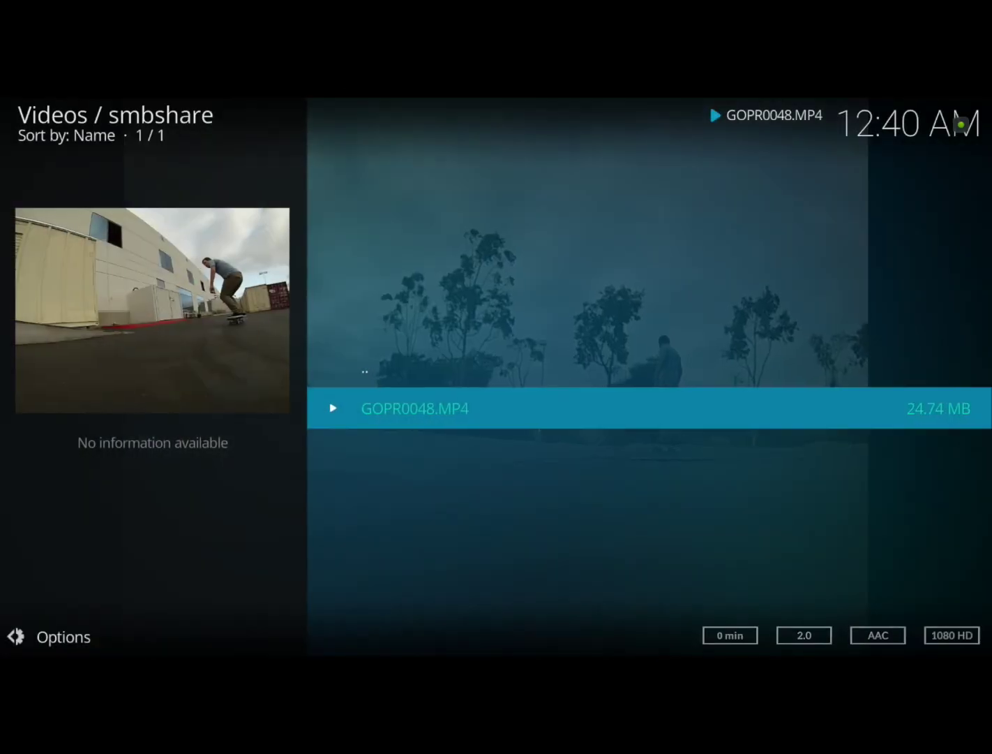
key("BackSpace")
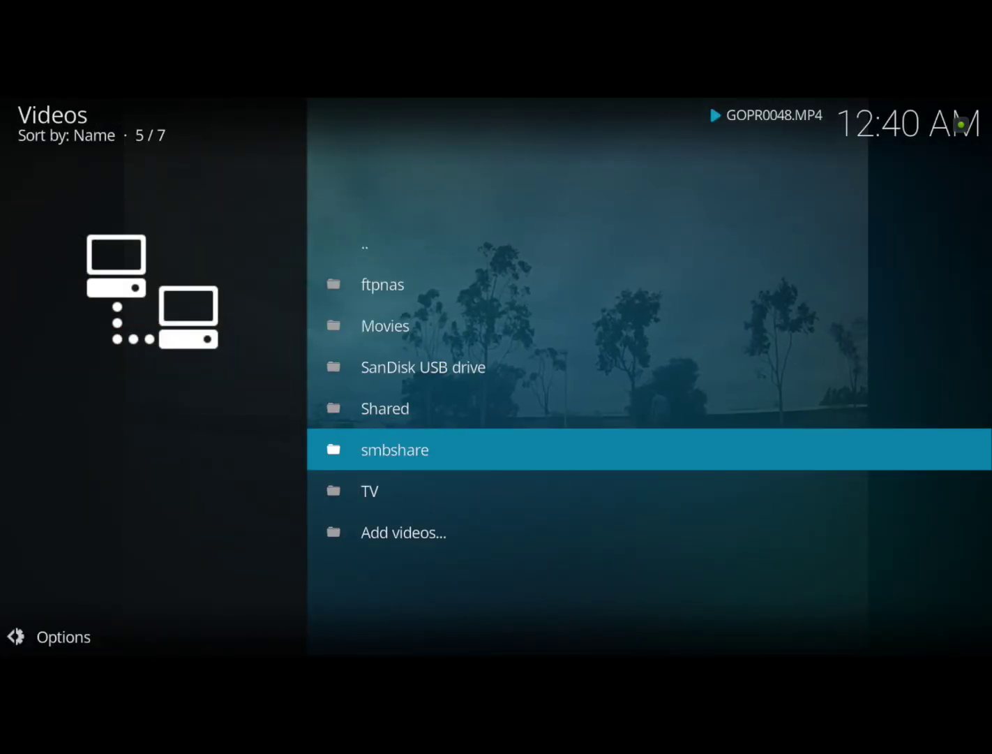